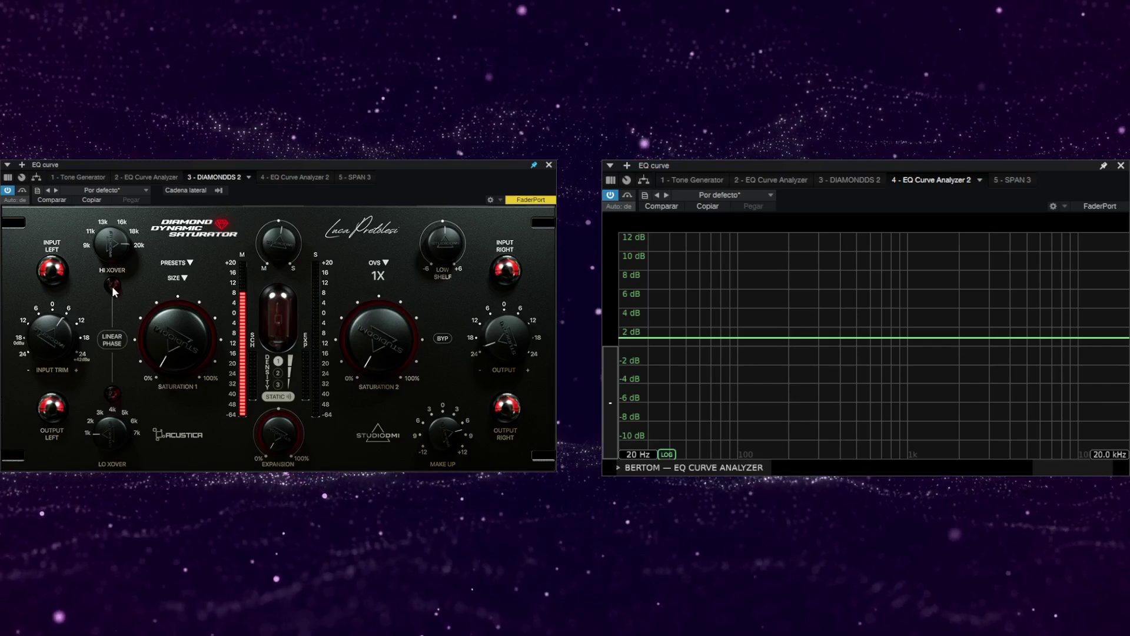
Step: Engage both crossovers, lowering Hi Xover and raising Lo Xover to cut below about 2 kHz
left_click(111, 392)
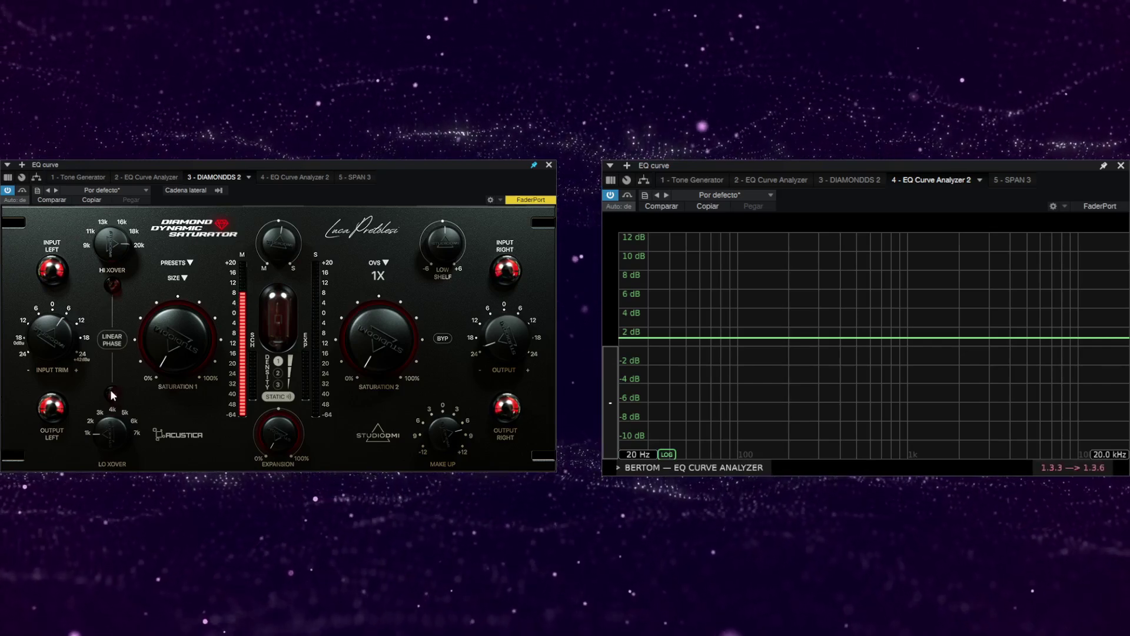
left_click(113, 286)
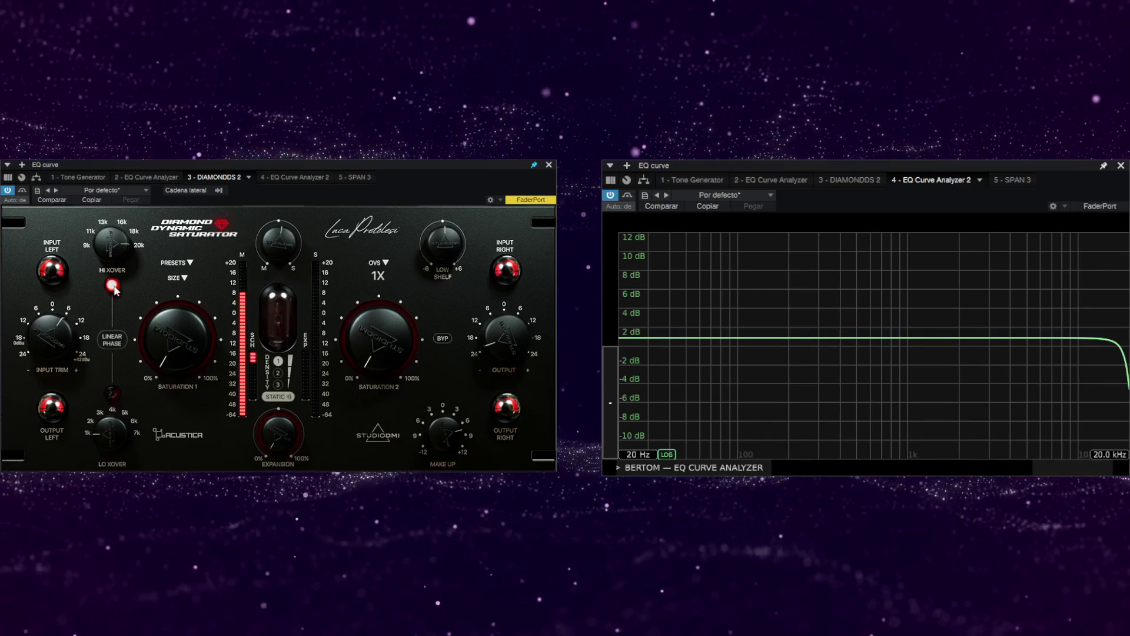
left_click_drag(107, 242, 99, 347)
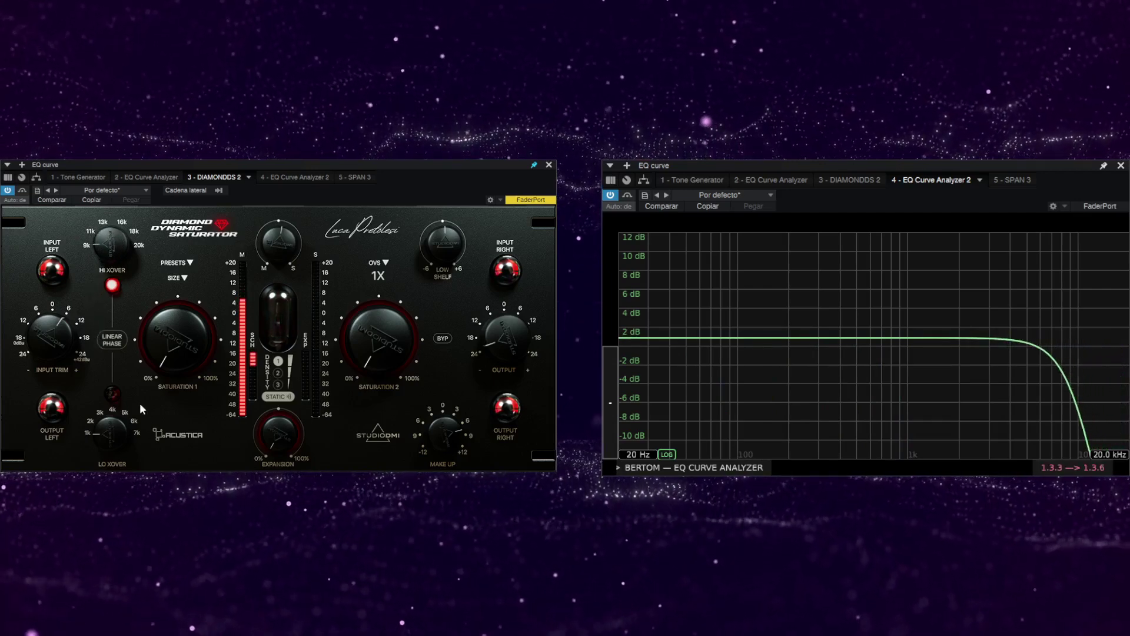
left_click(112, 393)
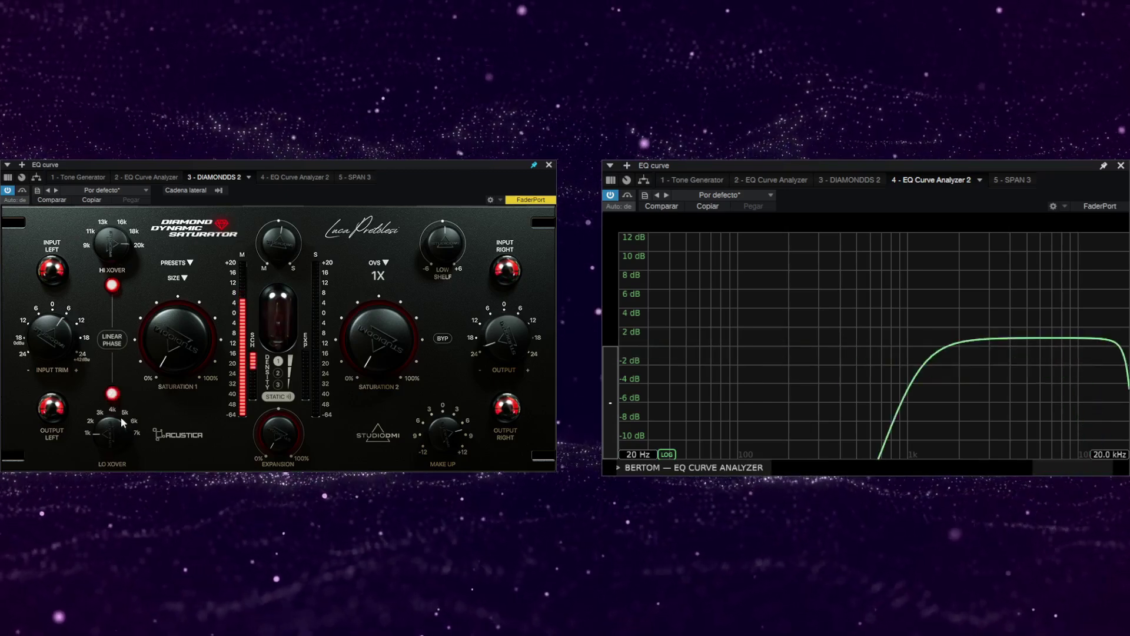
mouse_move(121, 419)
left_mouse_down()
mouse_move(129, 399)
mouse_move(109, 432)
left_mouse_up()
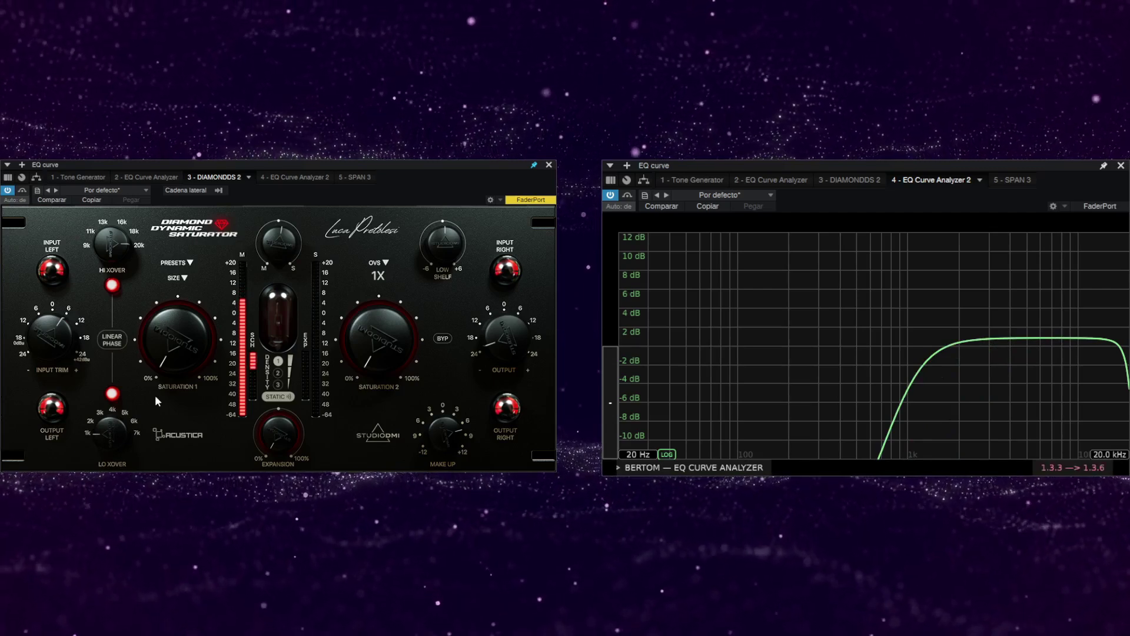
Step: Turn off both Lo and Hi Xover and switch the saturator to Linear Phase
left_click(112, 393)
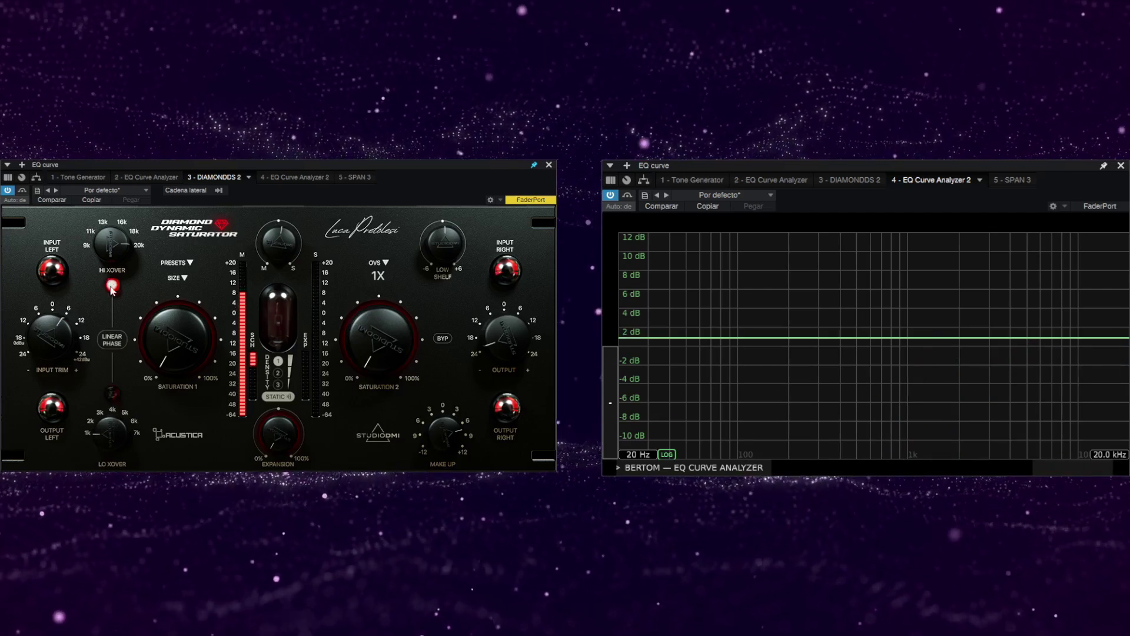
left_click(112, 285)
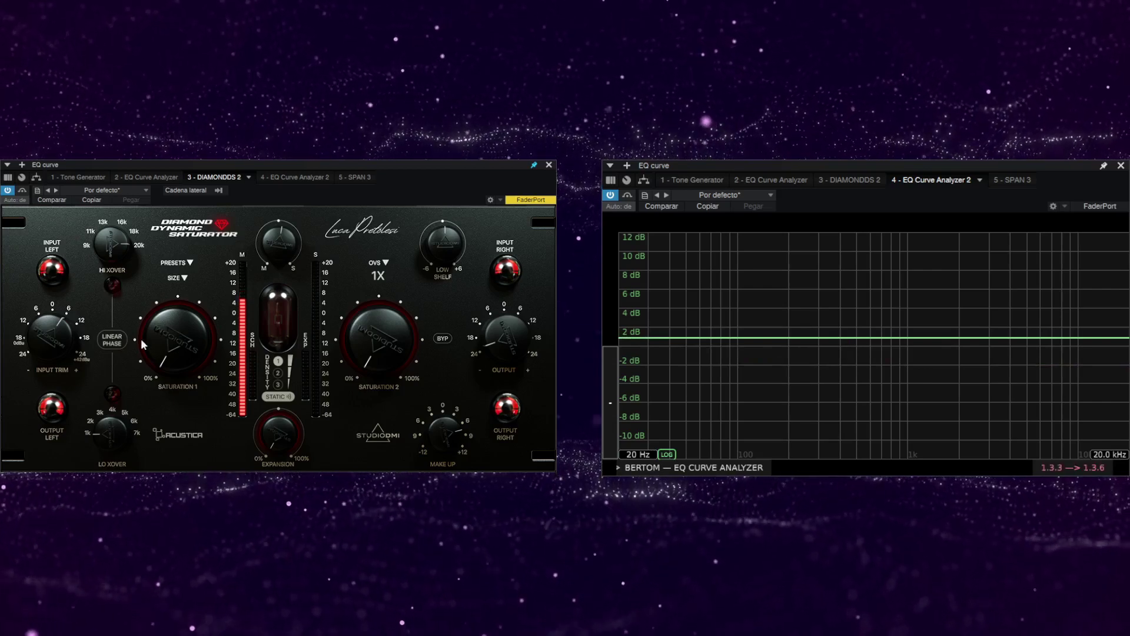
left_click(113, 347)
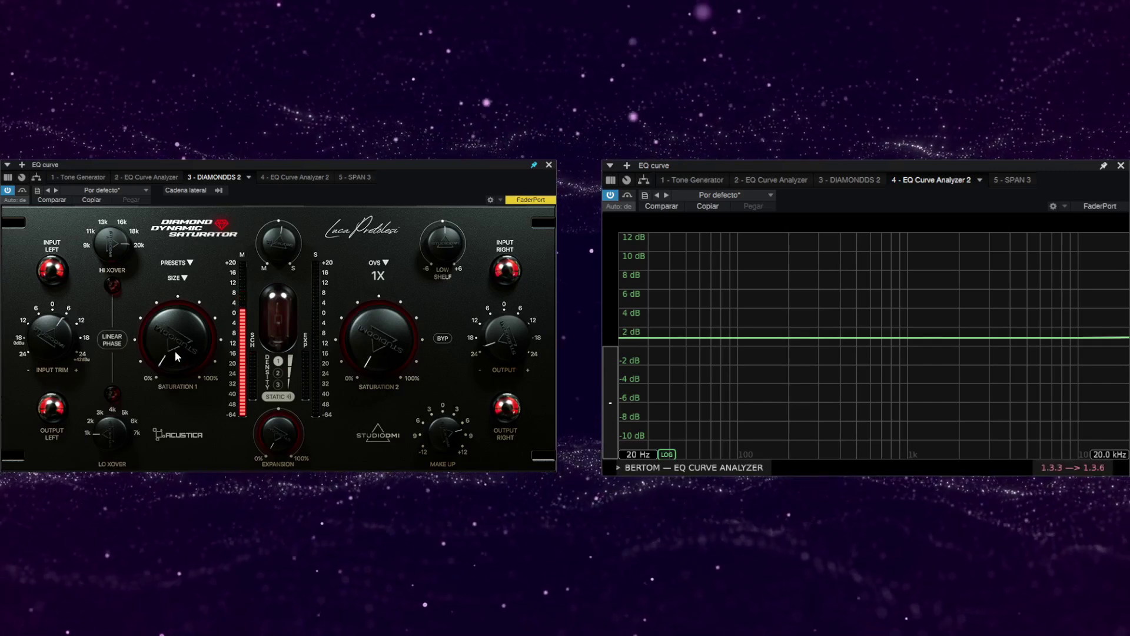
Step: Raise the Saturation 1 amount, then back it down again
left_click_drag(175, 350, 206, 271)
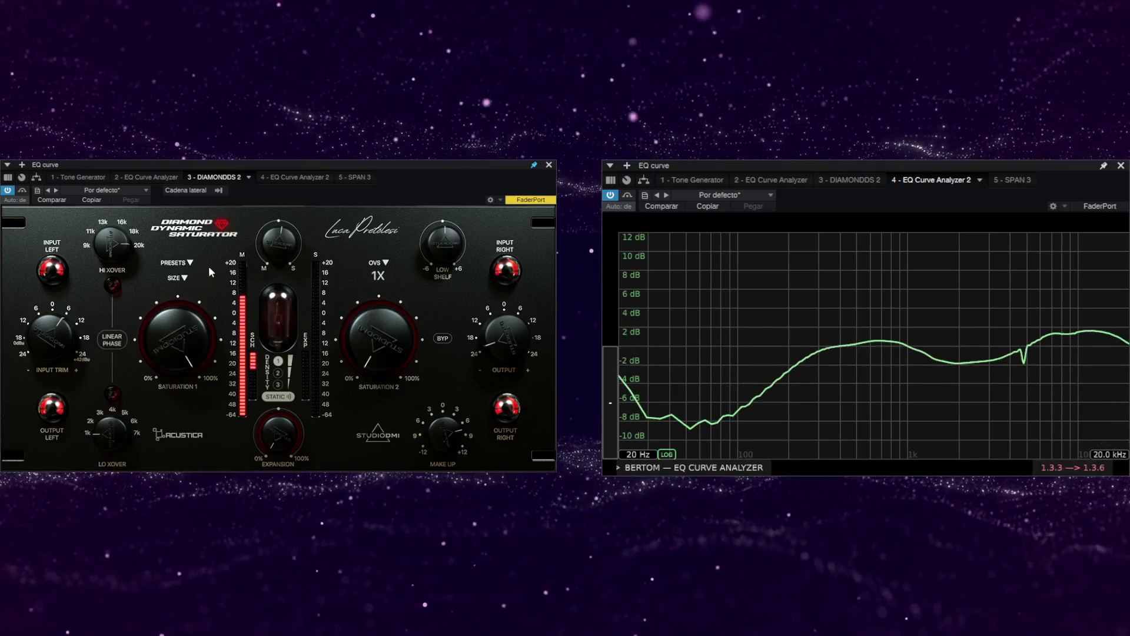
left_click_drag(167, 322, 151, 346)
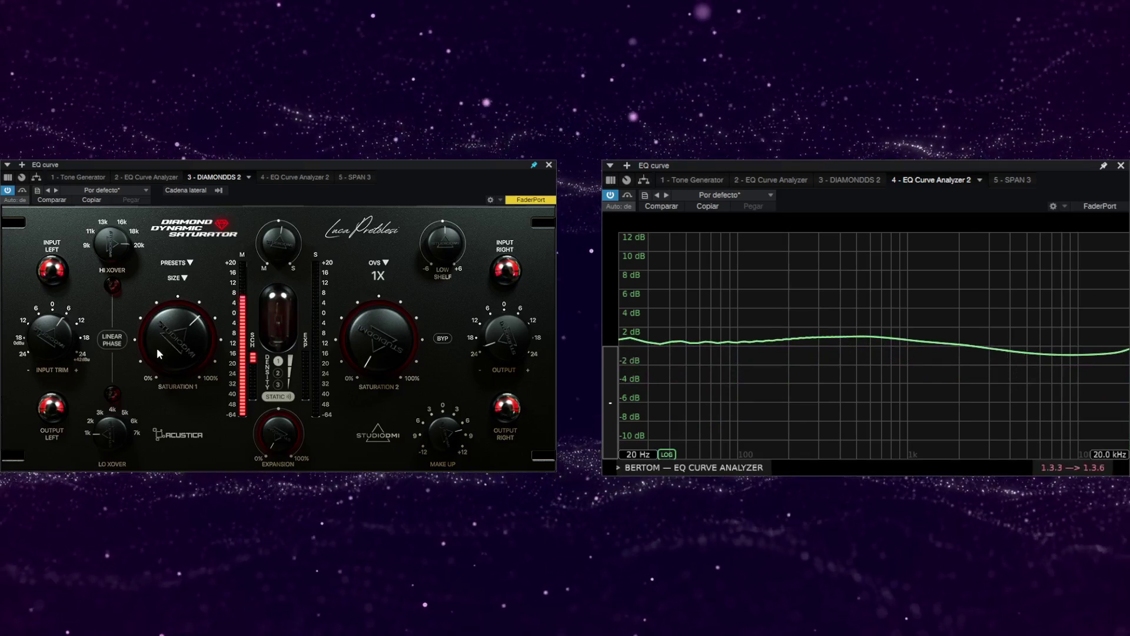
left_click_drag(160, 345, 152, 425)
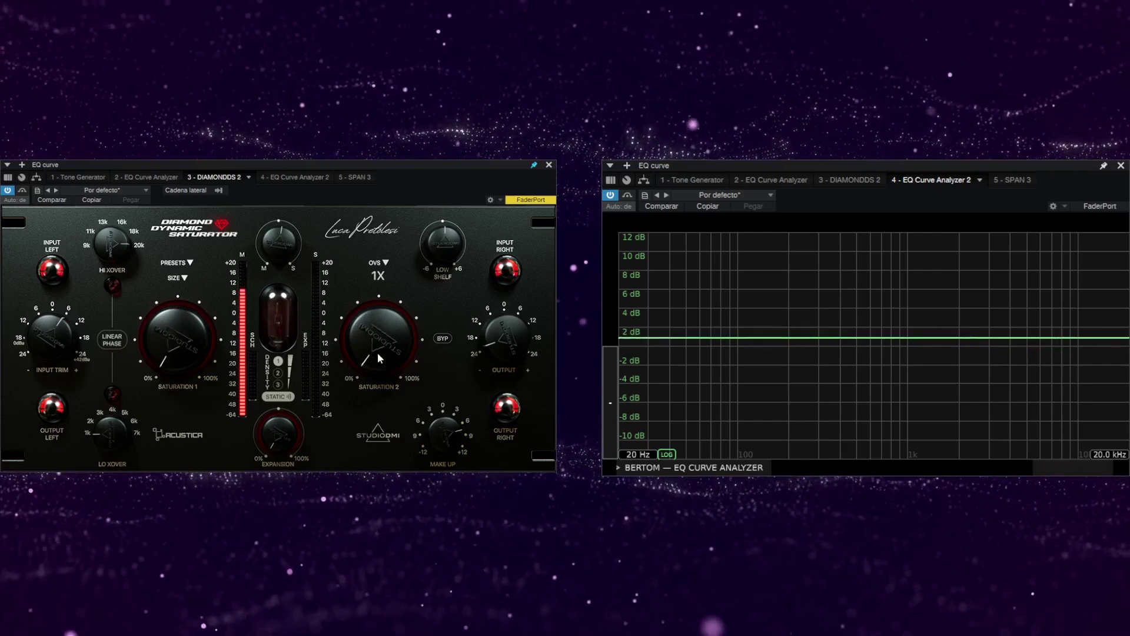
Step: Set Saturation 2 to about 30%, sweep M/S to side and back, and push Low Shelf toward +6 dB
mouse_move(377, 353)
left_mouse_down()
mouse_move(409, 276)
mouse_move(379, 359)
left_mouse_up()
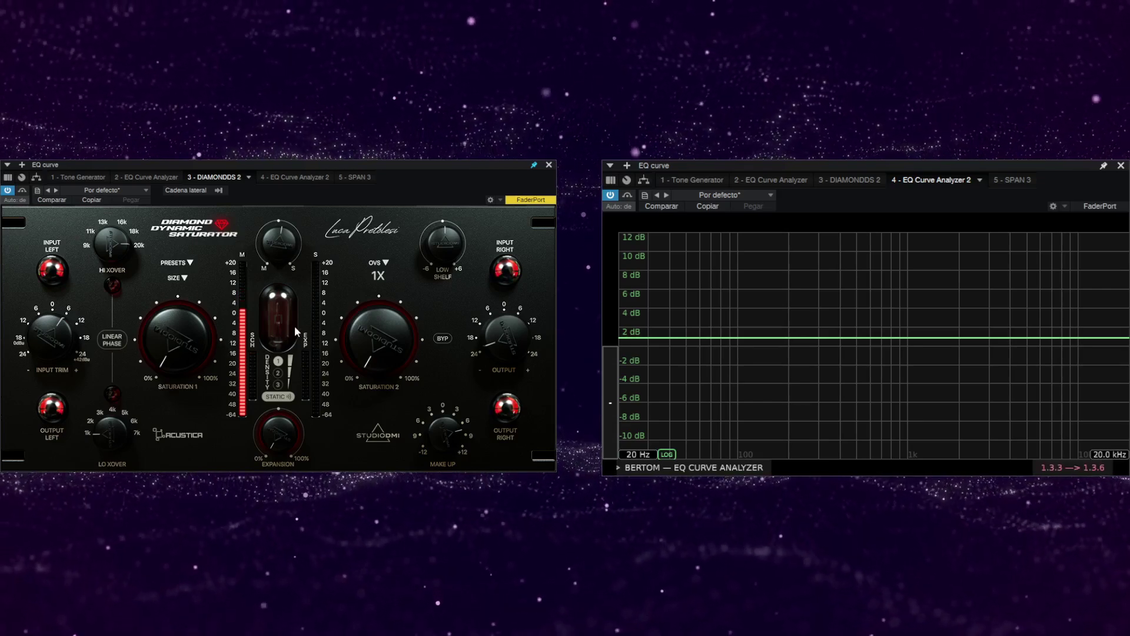
left_click_drag(280, 246, 283, 272)
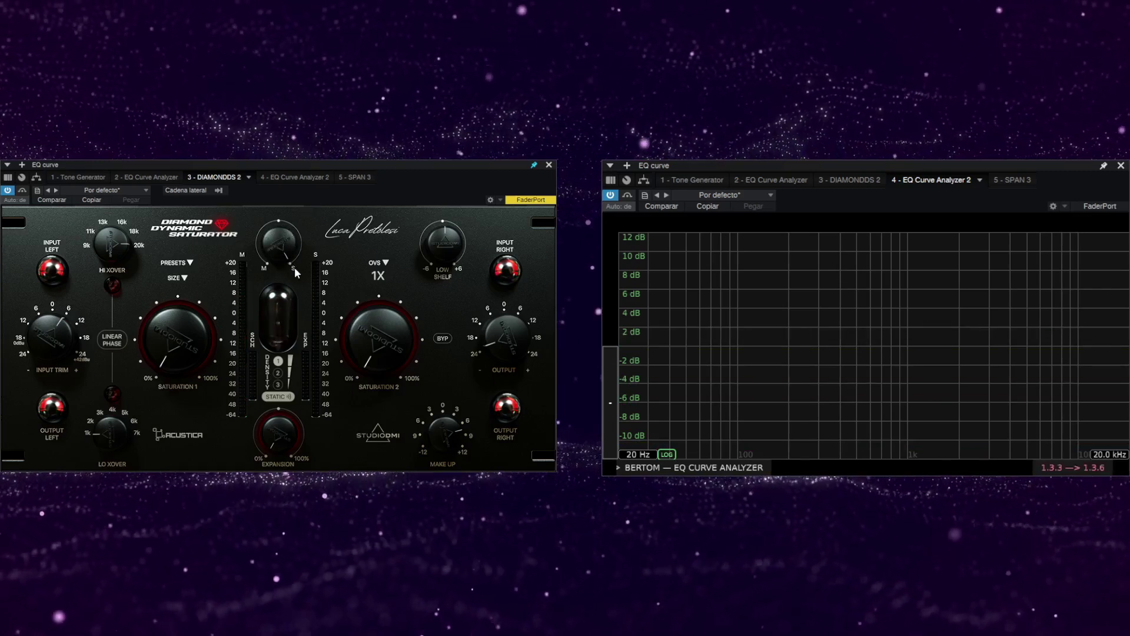
left_click_drag(295, 268, 278, 277)
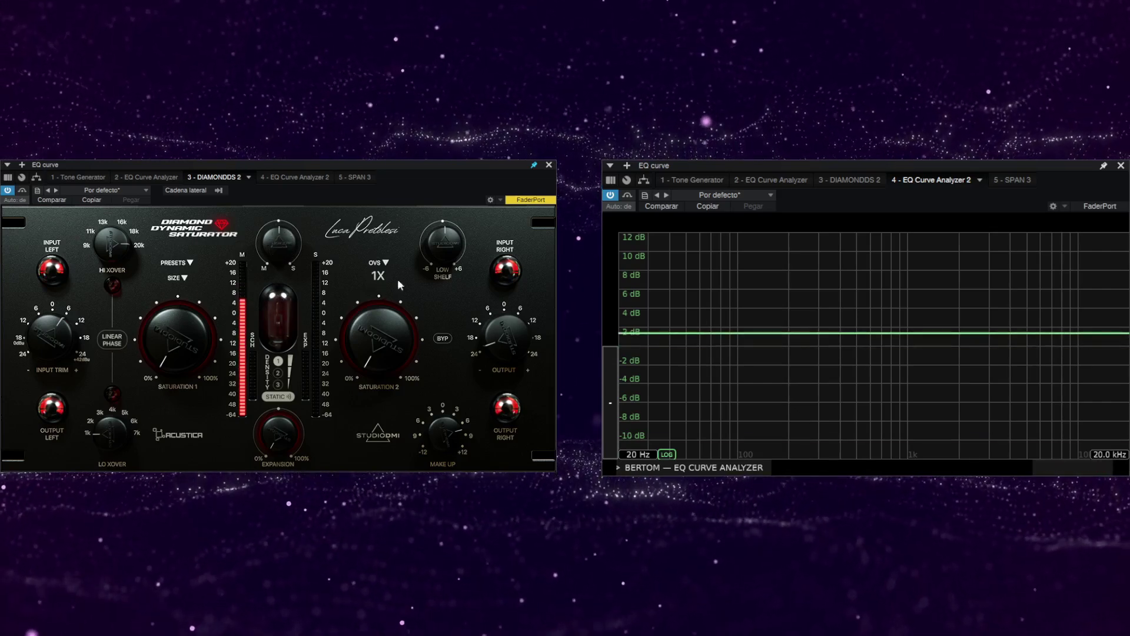
mouse_move(444, 247)
left_mouse_down()
mouse_move(462, 206)
mouse_move(418, 288)
mouse_move(439, 251)
left_mouse_up()
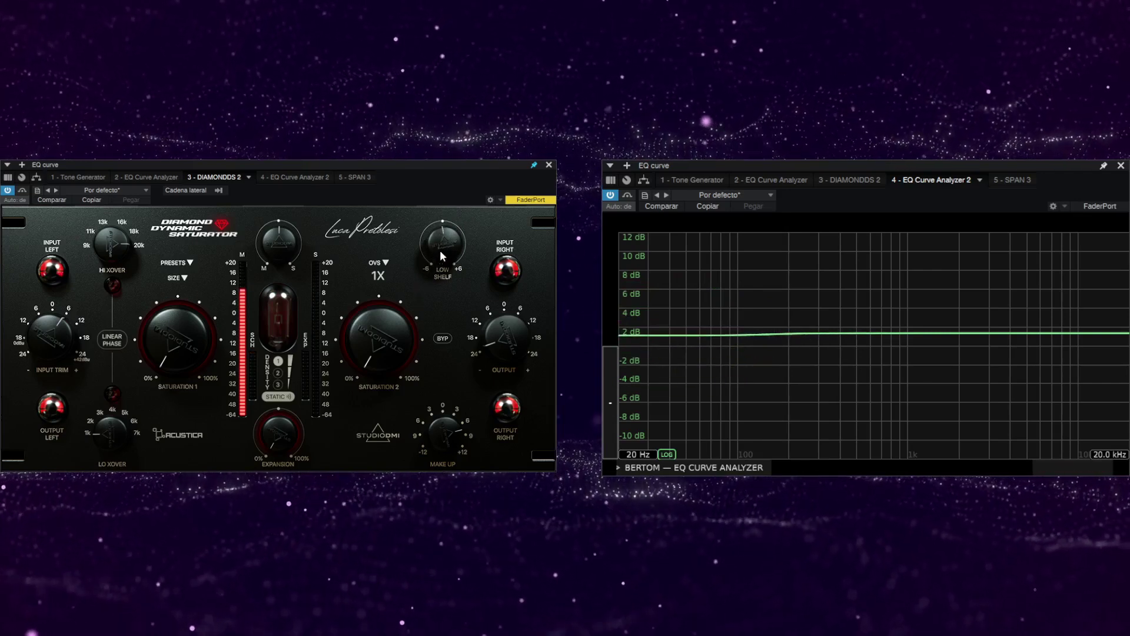
Step: Toggle the saturator's BYP button on and off to compare bypassed and active
left_click(441, 340)
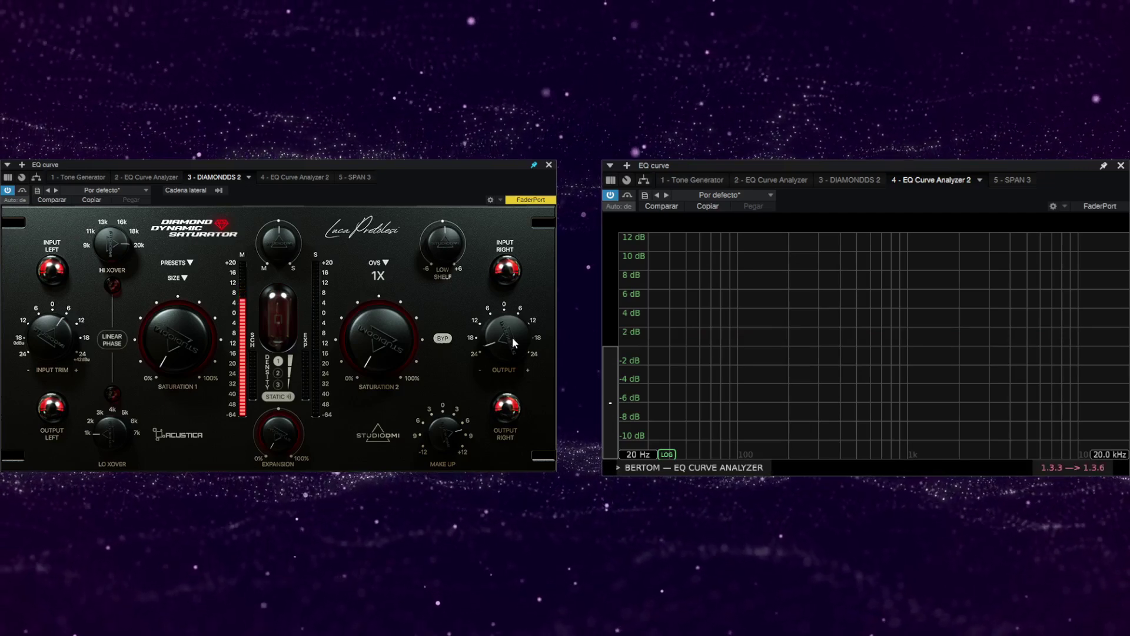
left_click(442, 340)
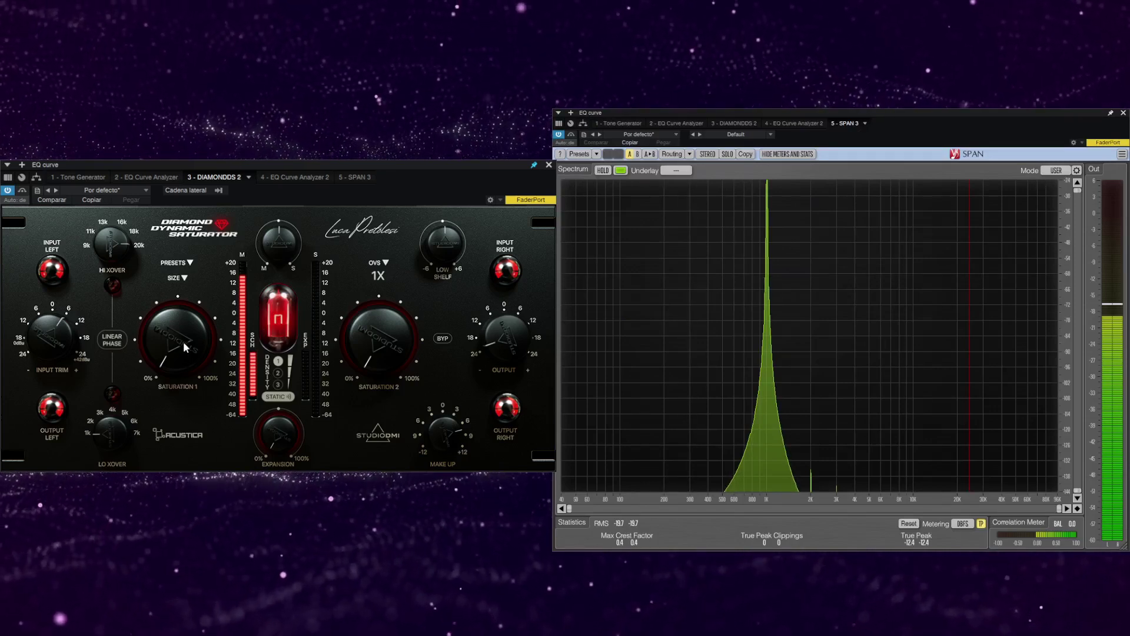
Step: Push Saturation 1 up hard and back, then nudge Saturation 2 up and back while watching SPAN
left_click_drag(184, 345, 205, 307)
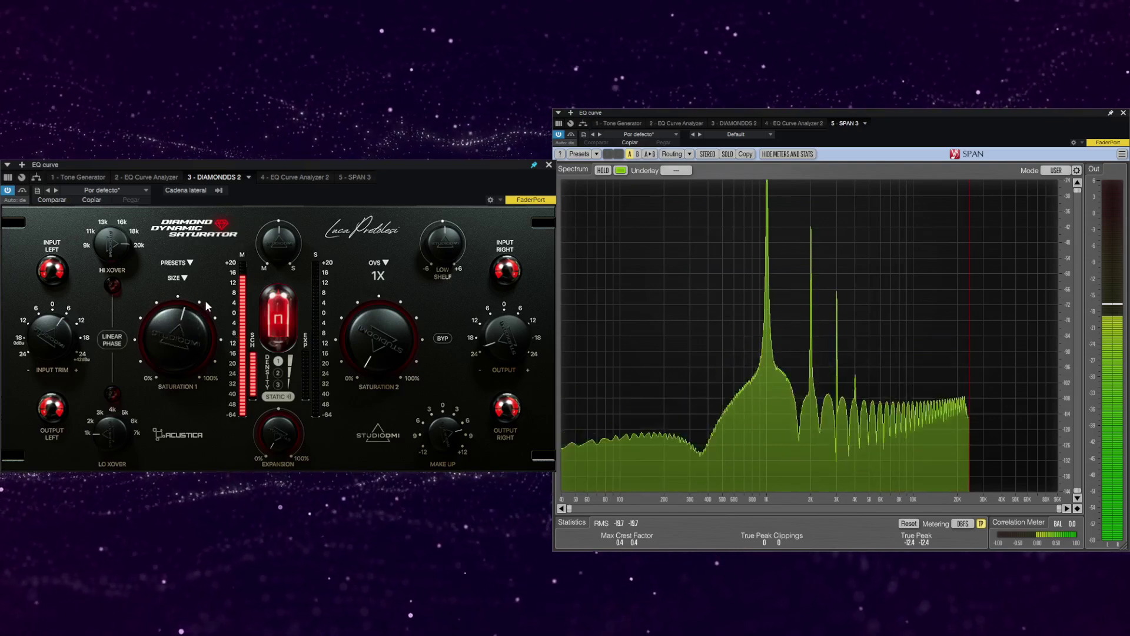
left_click_drag(206, 305, 230, 278)
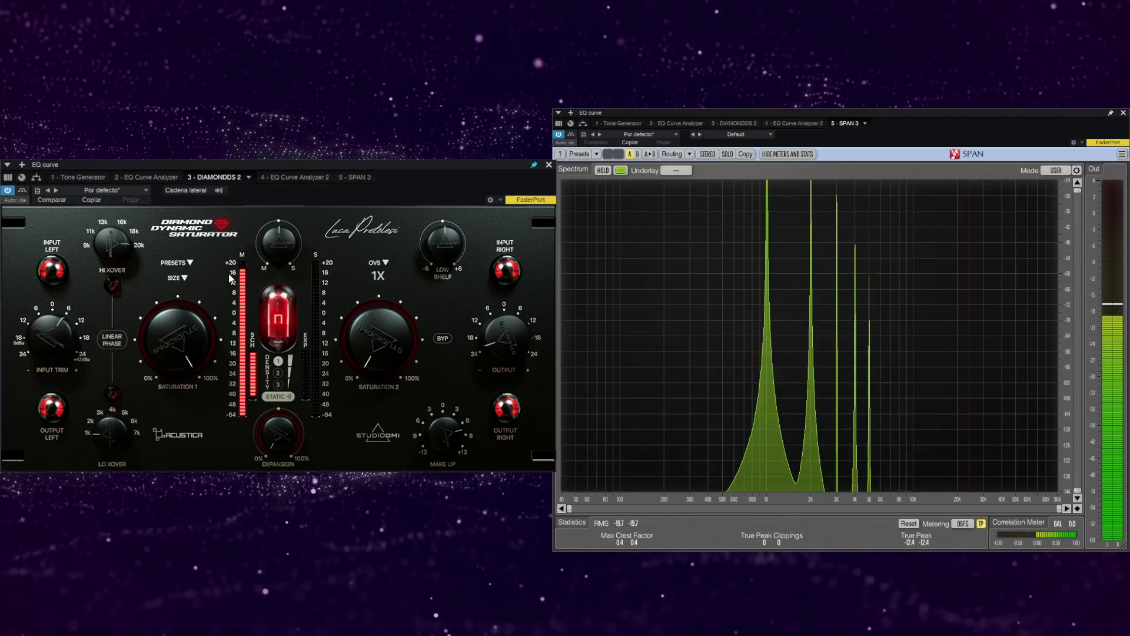
left_click_drag(184, 321, 149, 427)
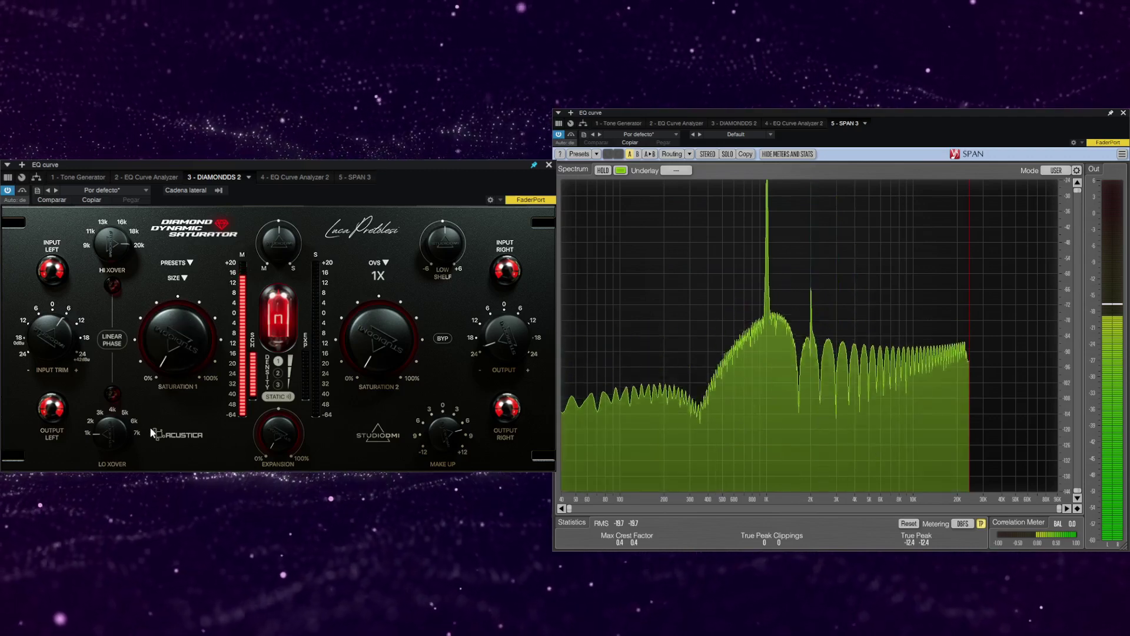
mouse_move(381, 349)
left_mouse_down()
mouse_move(388, 324)
mouse_move(372, 349)
mouse_move(389, 341)
left_mouse_up()
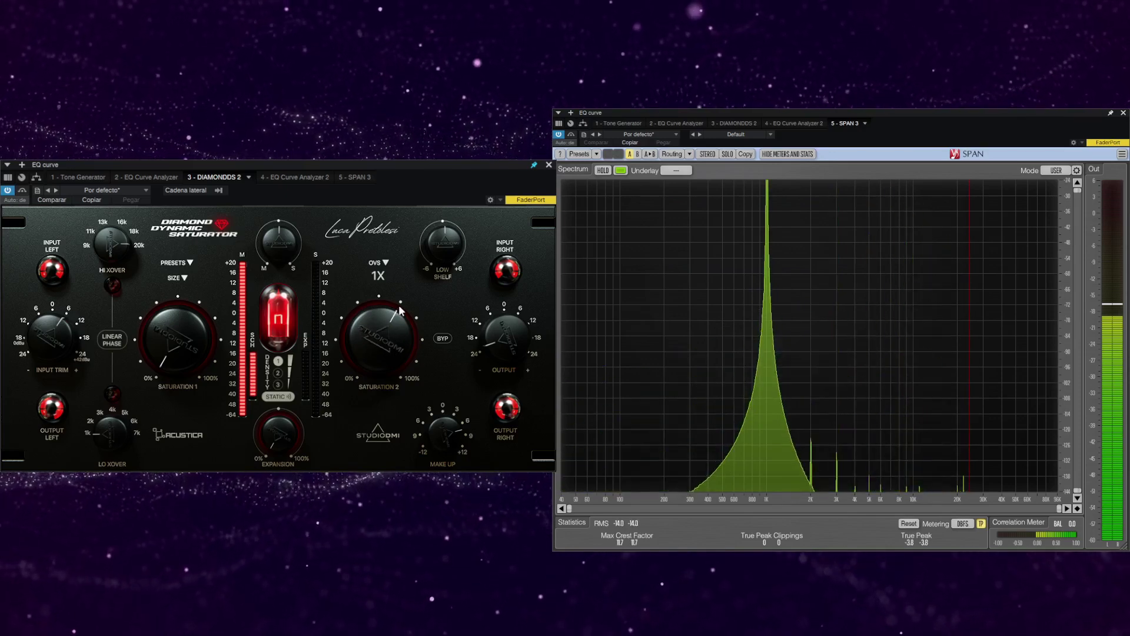
mouse_move(377, 337)
left_mouse_down()
mouse_move(370, 344)
mouse_move(382, 333)
left_mouse_up()
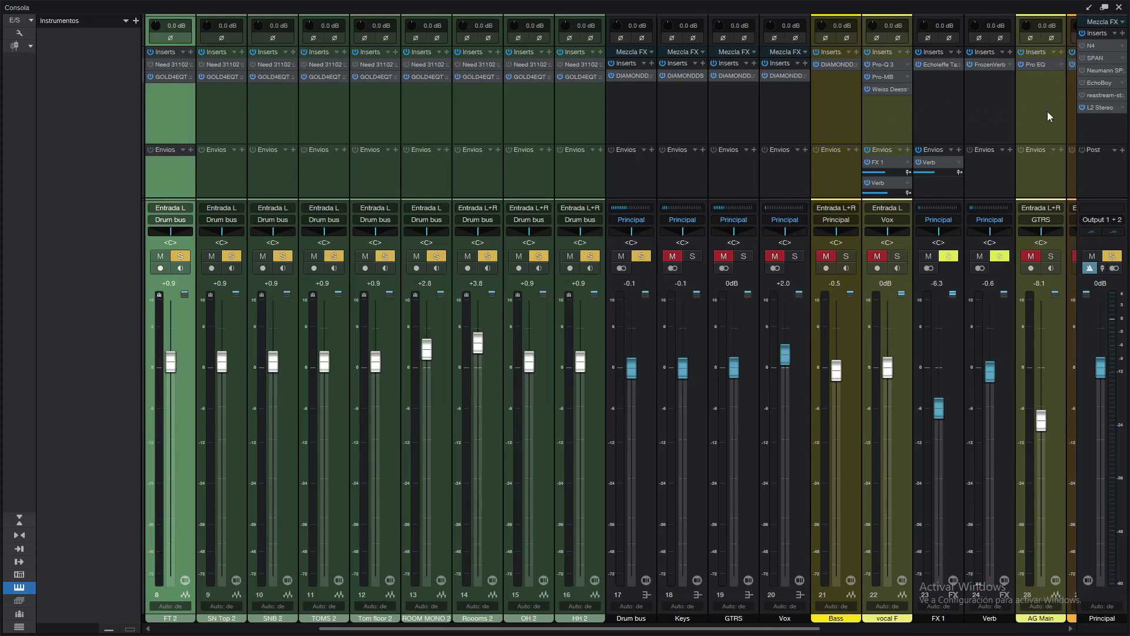
Step: Check the EG high channel's Pro EQ, close it, and open the Drum bus DIAMONDDS insert
scroll(1048, 111, "right", 3)
scroll(1048, 111, "right", 2)
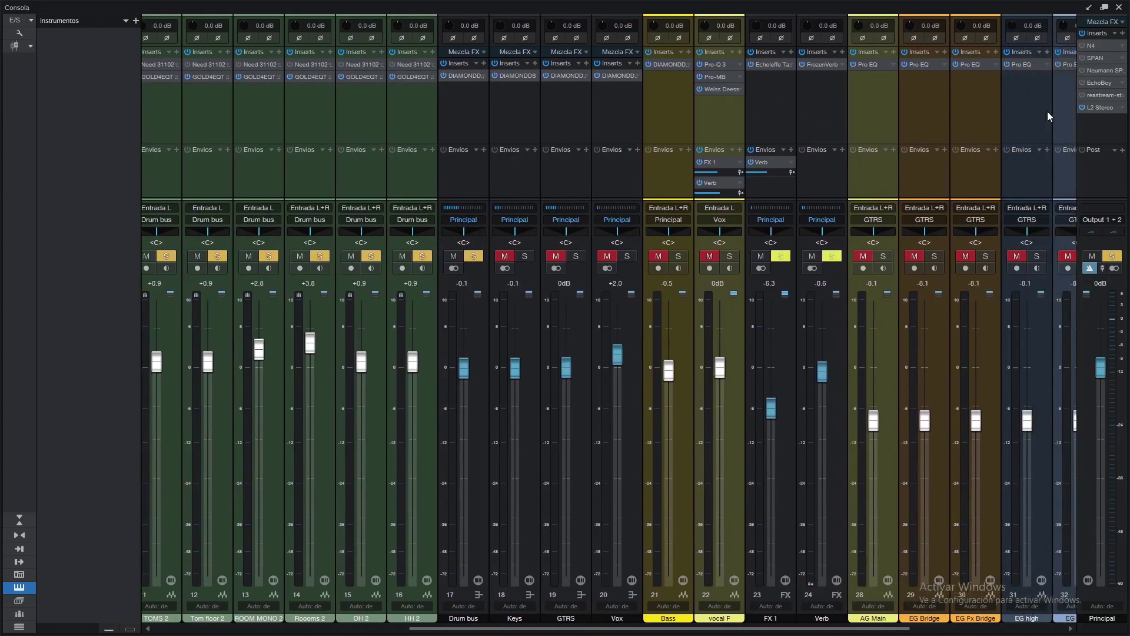
left_click(979, 64)
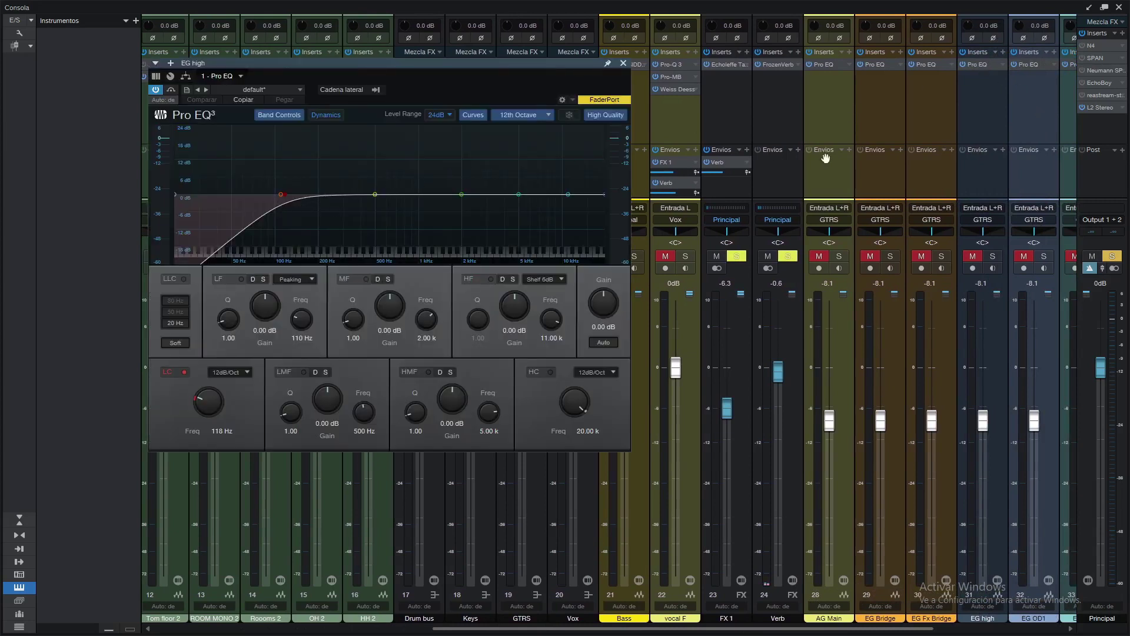
left_click(624, 64)
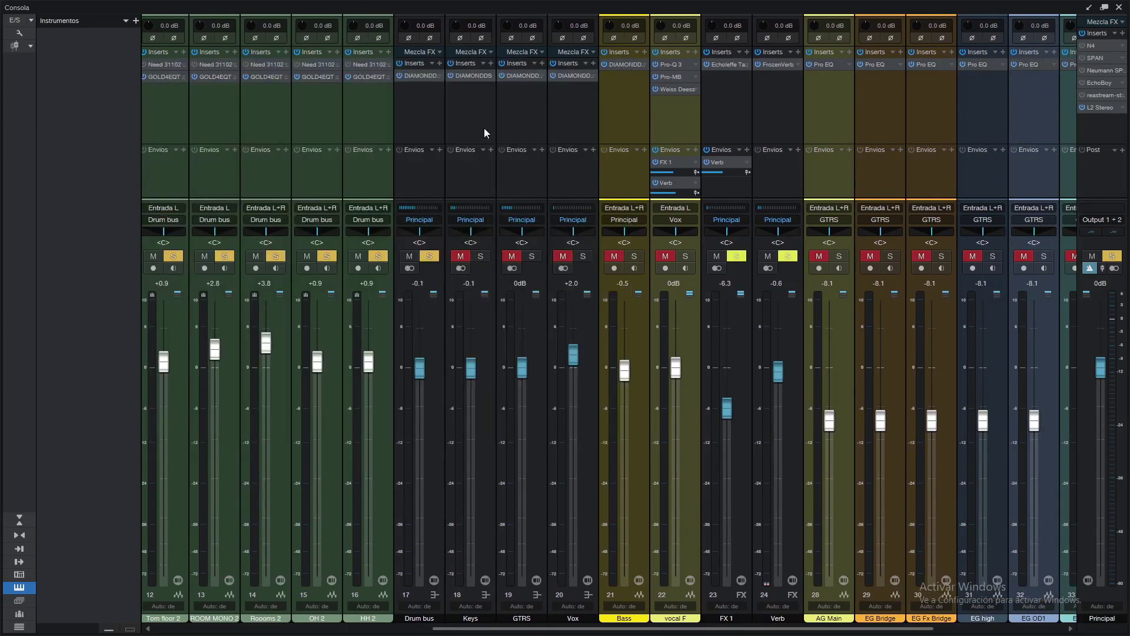
left_click(411, 75)
Step: Move the Drum bus saturator window aside, dismiss its preset list, and close the window
left_click_drag(515, 83, 581, 135)
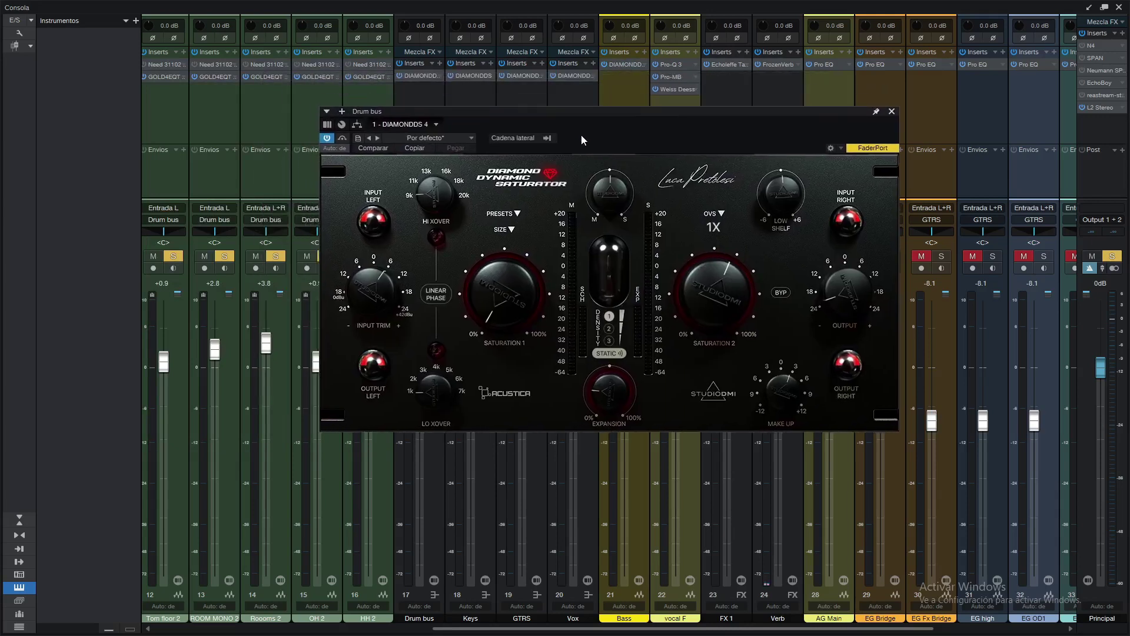
left_click(510, 216)
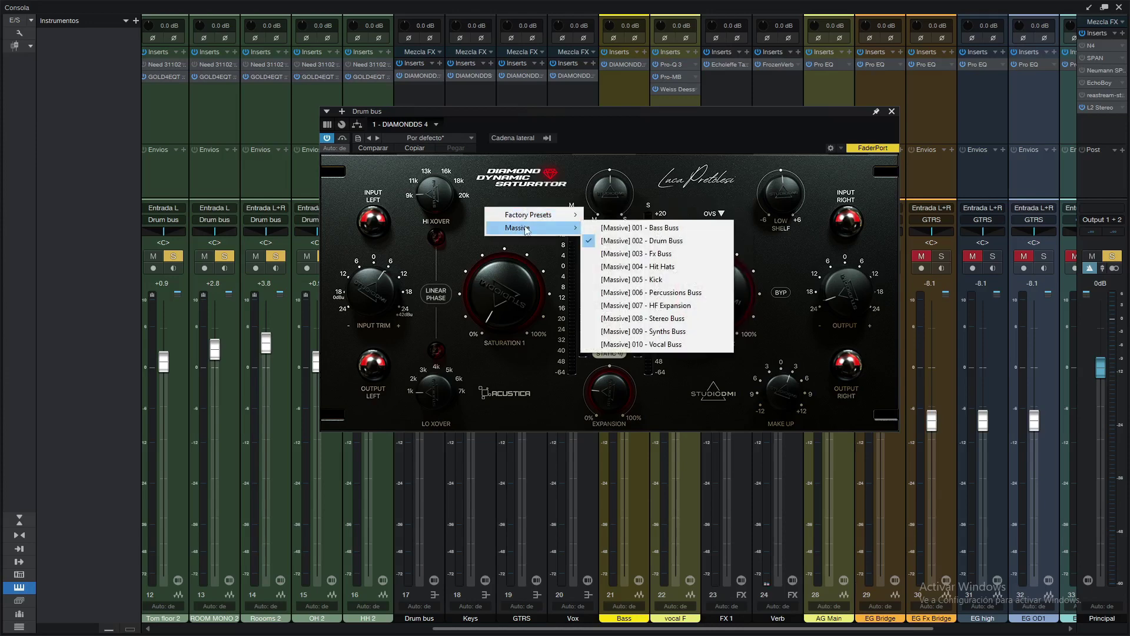
left_click(769, 143)
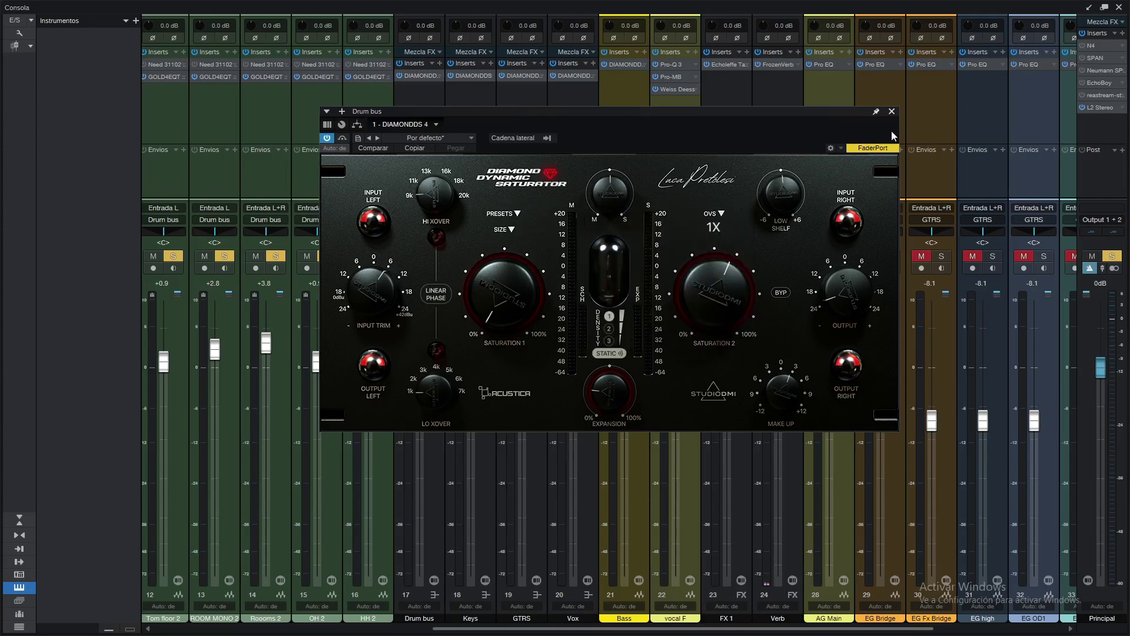
left_click(891, 112)
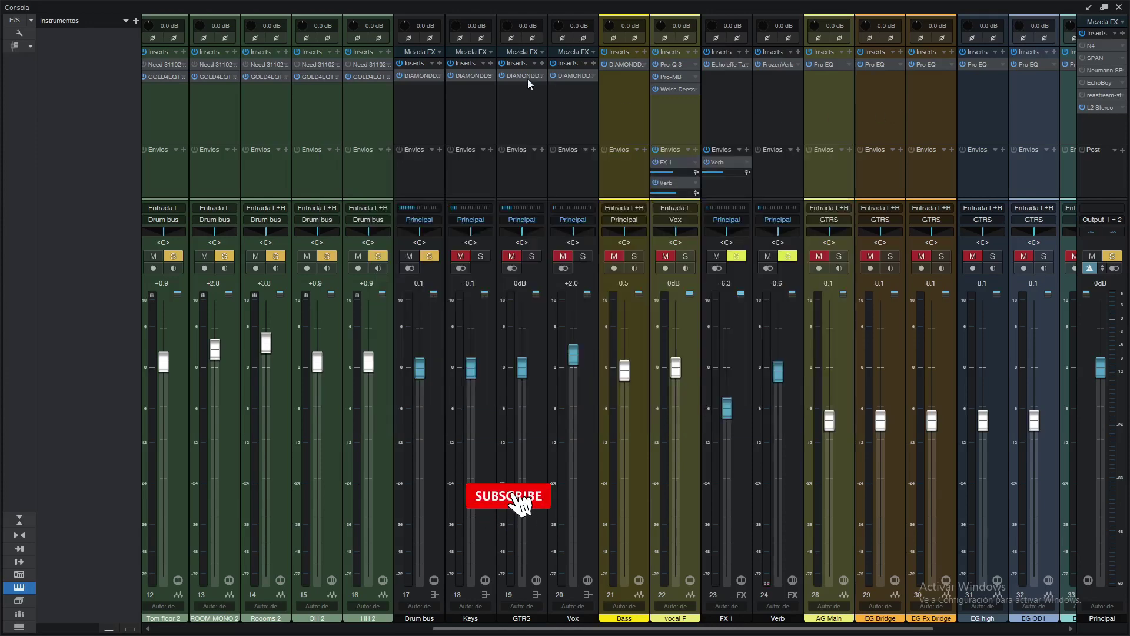
Step: Select the Drum bus and Vox channels, clear the solo, and switch to the arrangement view
left_click(421, 110)
left_click(616, 114, "shift")
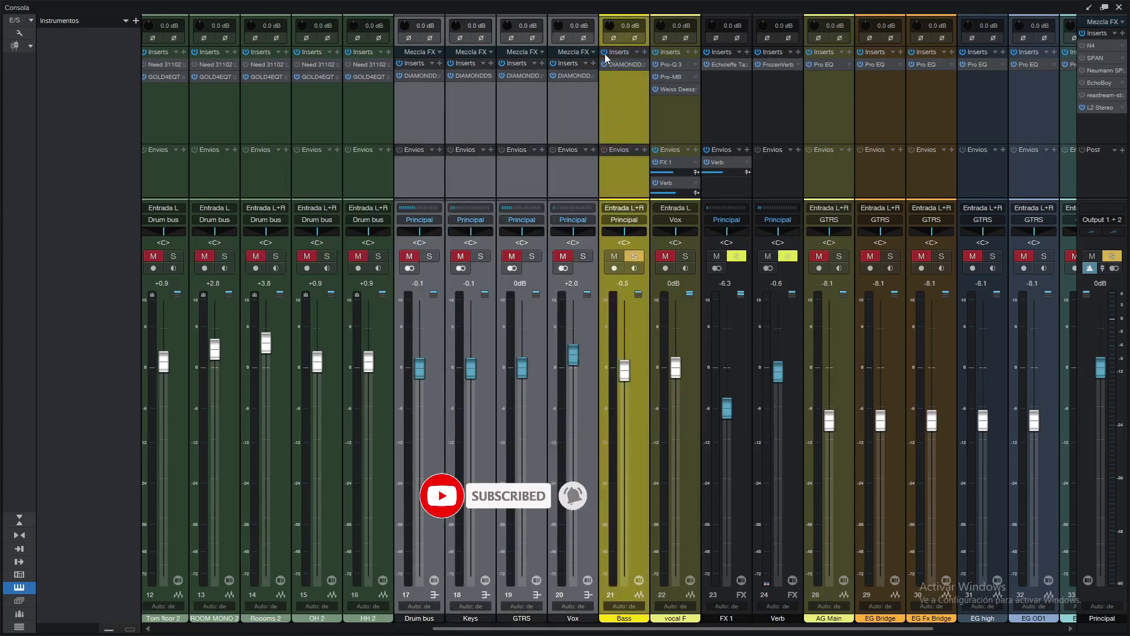
left_click(576, 113)
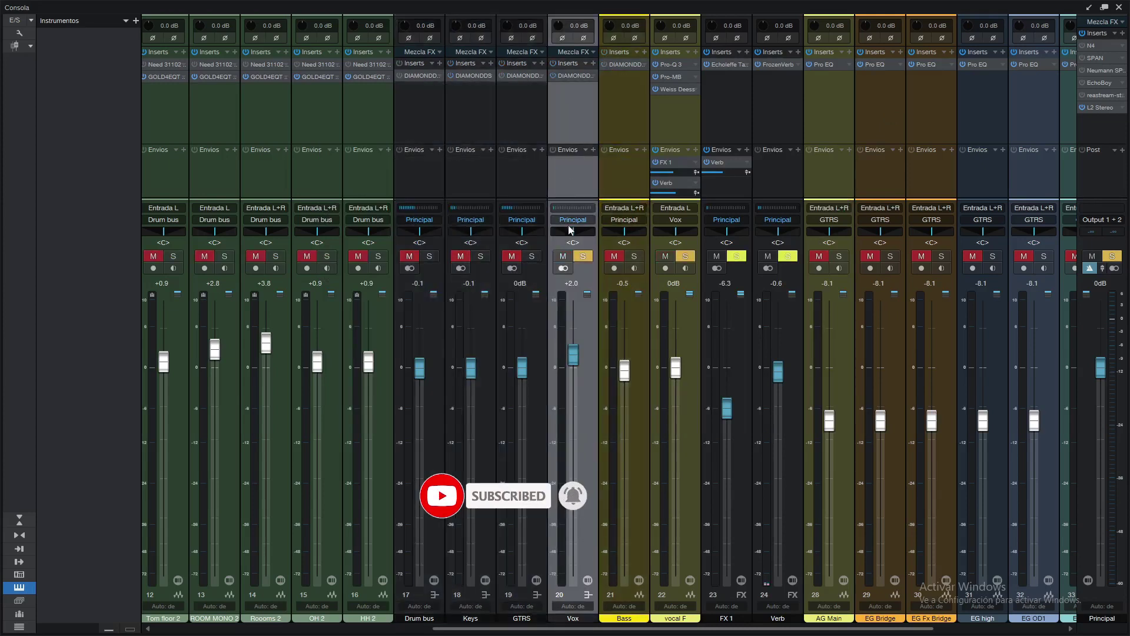
left_click(589, 256)
key("F3")
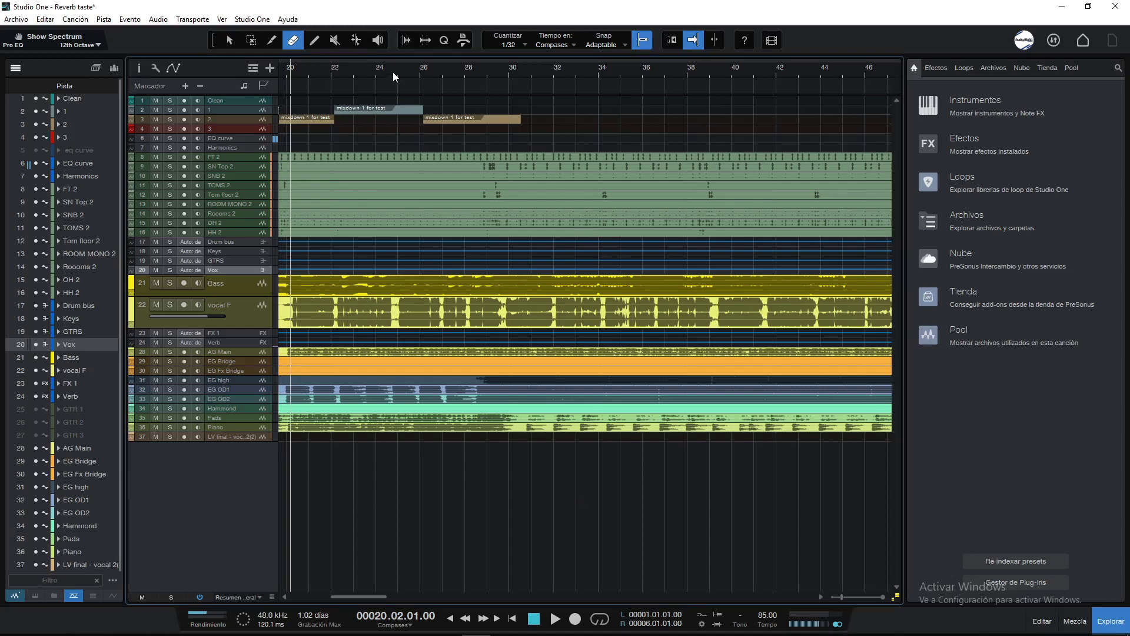
Step: Move the playhead to around bar 25 and bring the Console mixer back
left_click_drag(394, 73, 406, 74)
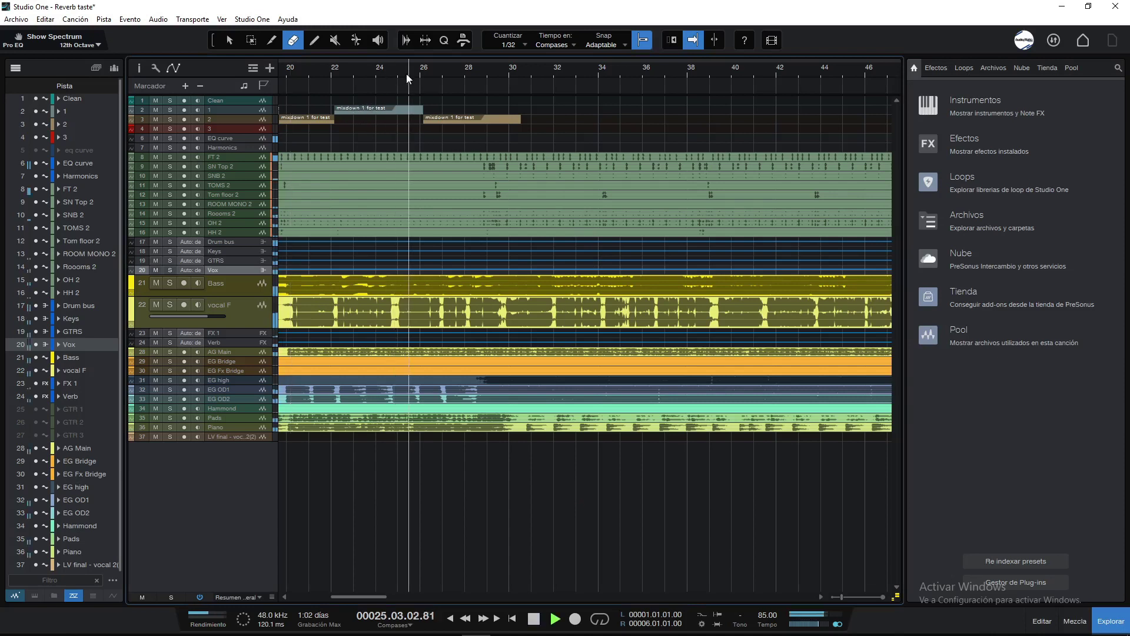
key("F3")
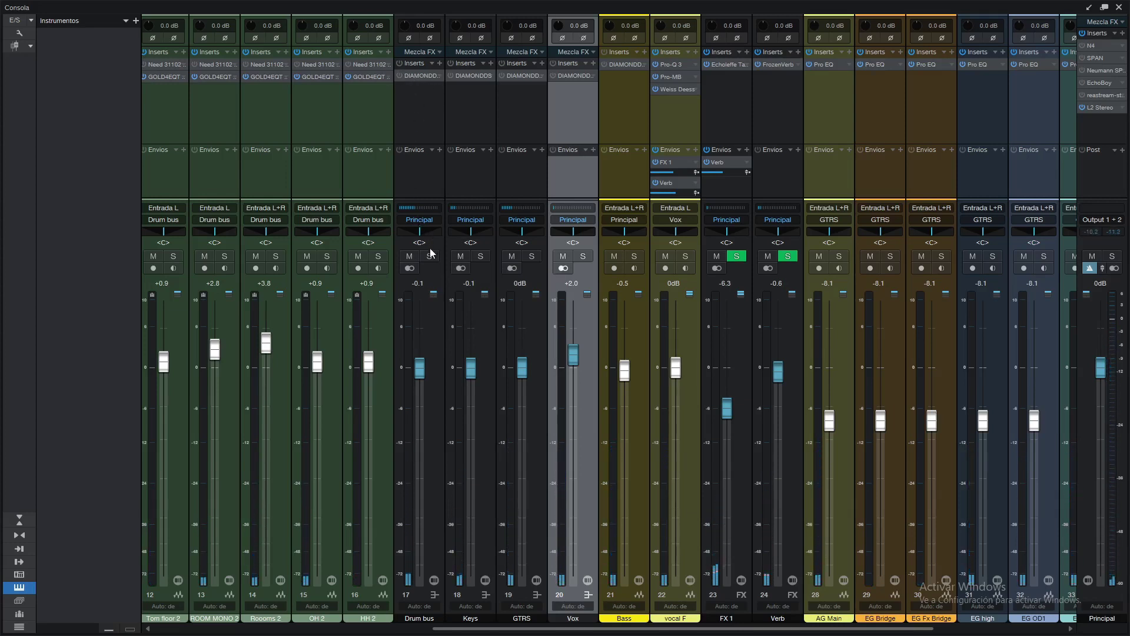
Step: Solo the Drum bus, open its Diamond saturator window, move it aside, and switch it on
left_click(430, 257)
left_click(429, 76)
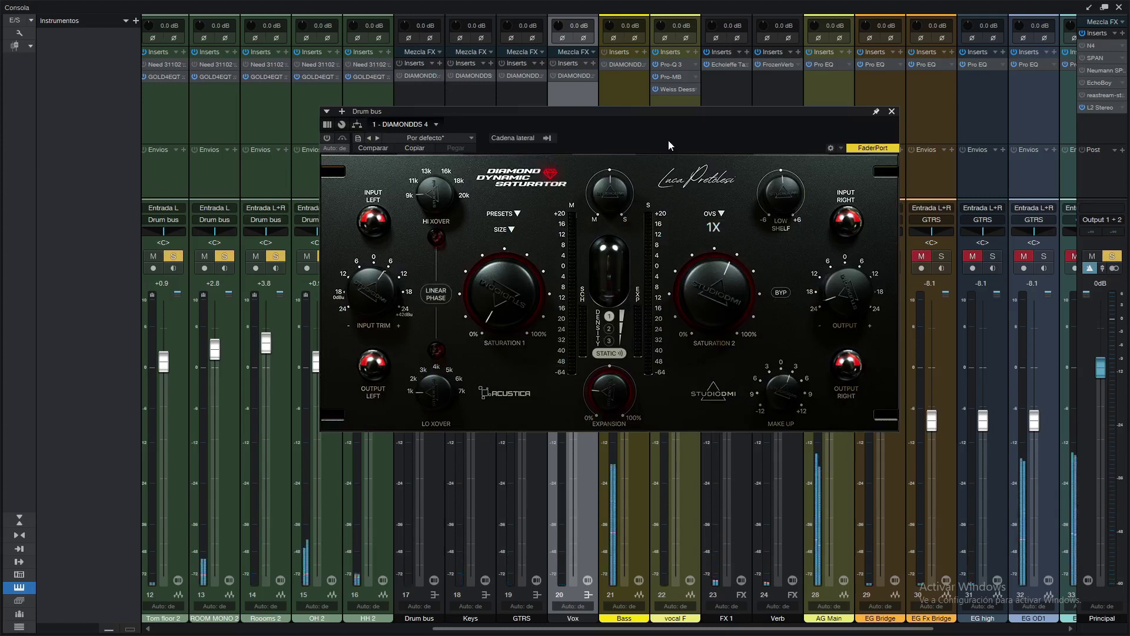
left_click_drag(631, 133, 723, 102)
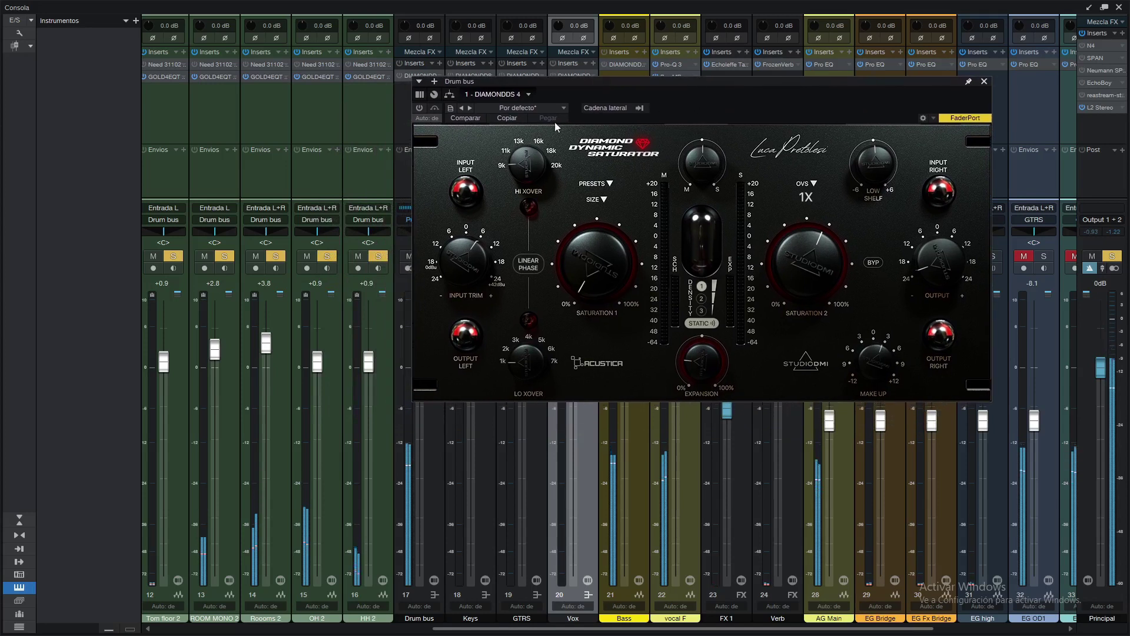
left_click(421, 109)
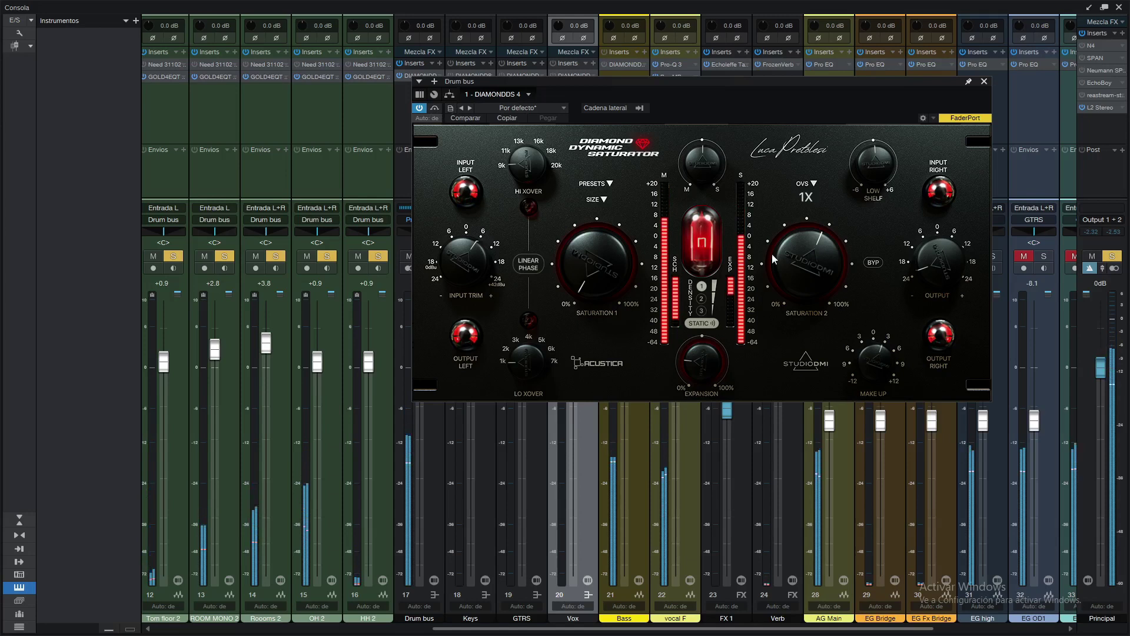
Step: Raise Saturation 1 and Saturation 2 during playback, comparing with the saturator bypassed and on
left_click_drag(598, 271, 602, 254)
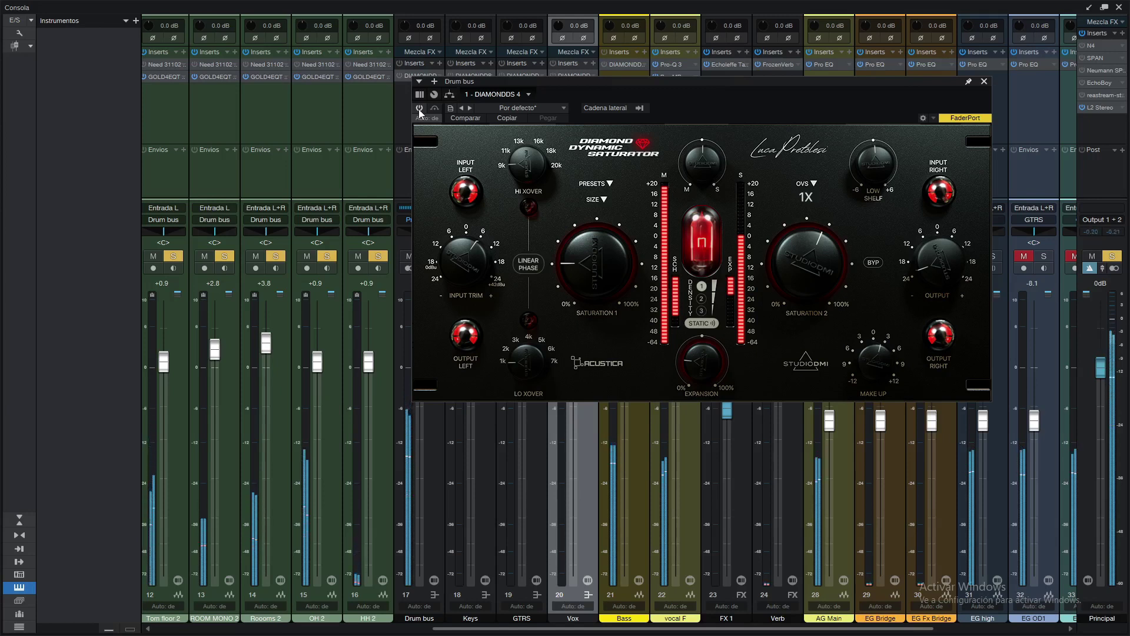
left_click(419, 109)
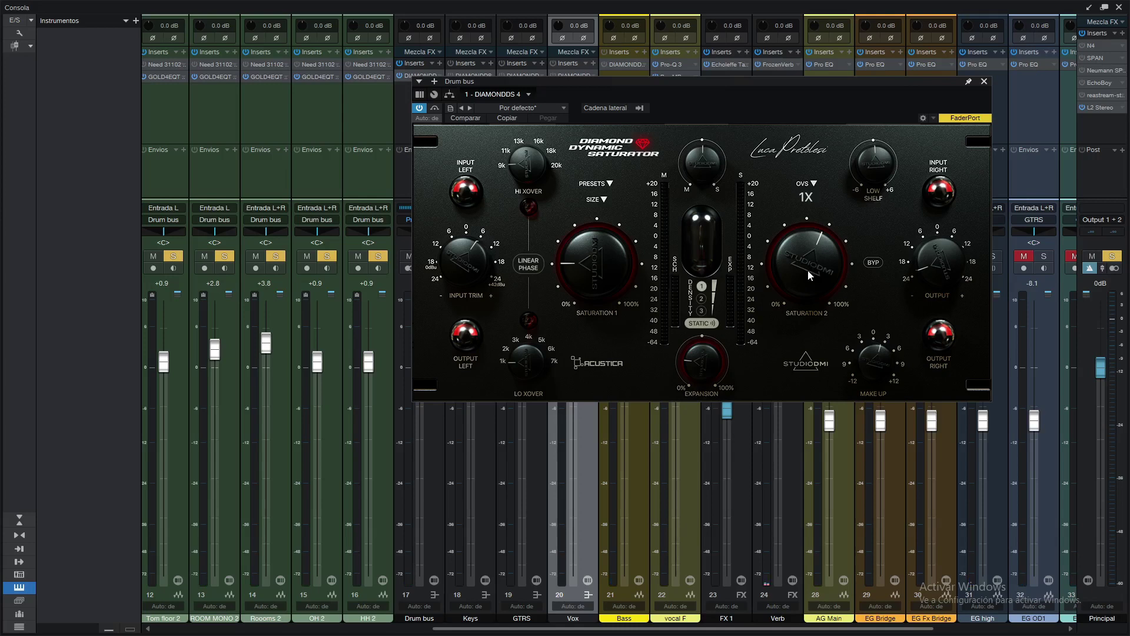
key("space")
mouse_move(808, 274)
left_mouse_down()
mouse_move(816, 256)
mouse_move(803, 262)
left_mouse_up()
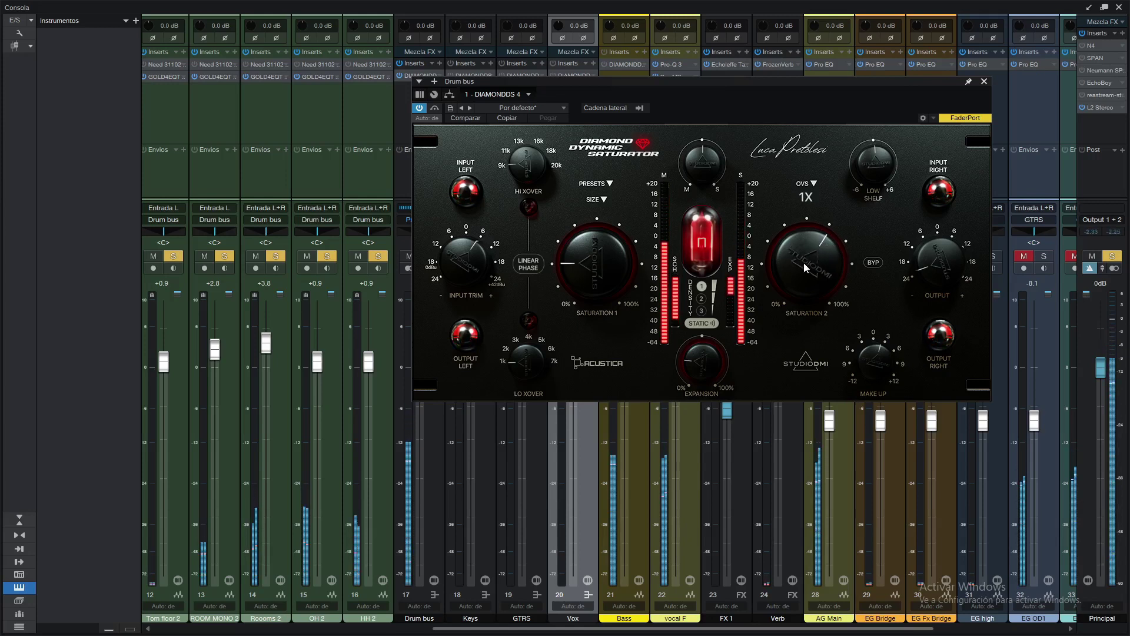
left_click(417, 108)
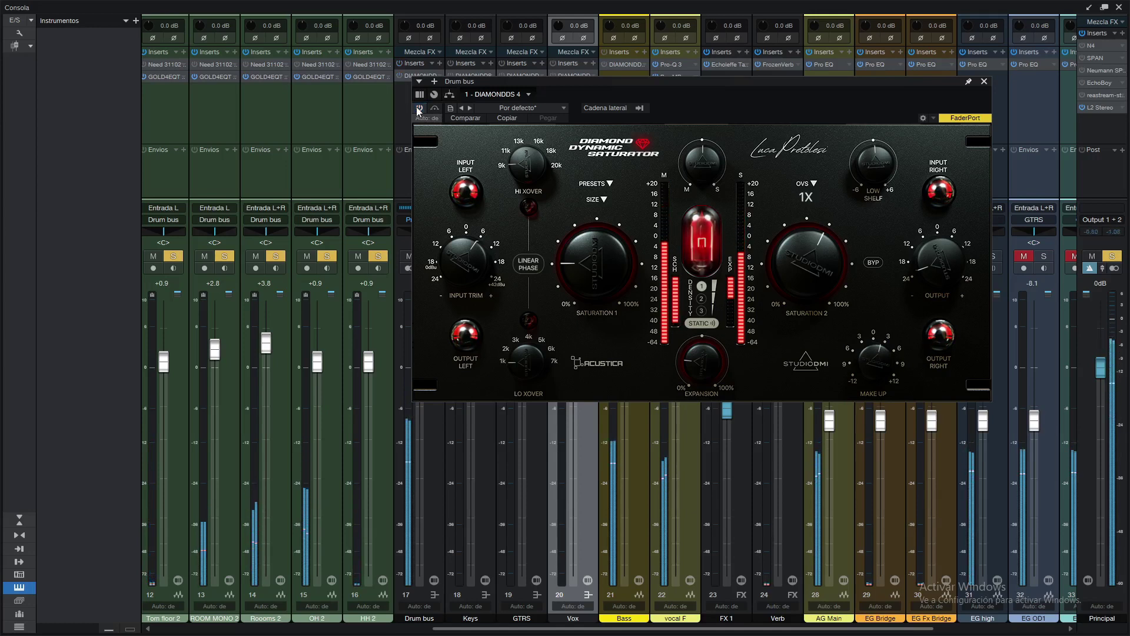
Step: Close the Drum bus saturator, re-enable its insert, solo Bass, and open the Bass saturator
left_click(987, 84)
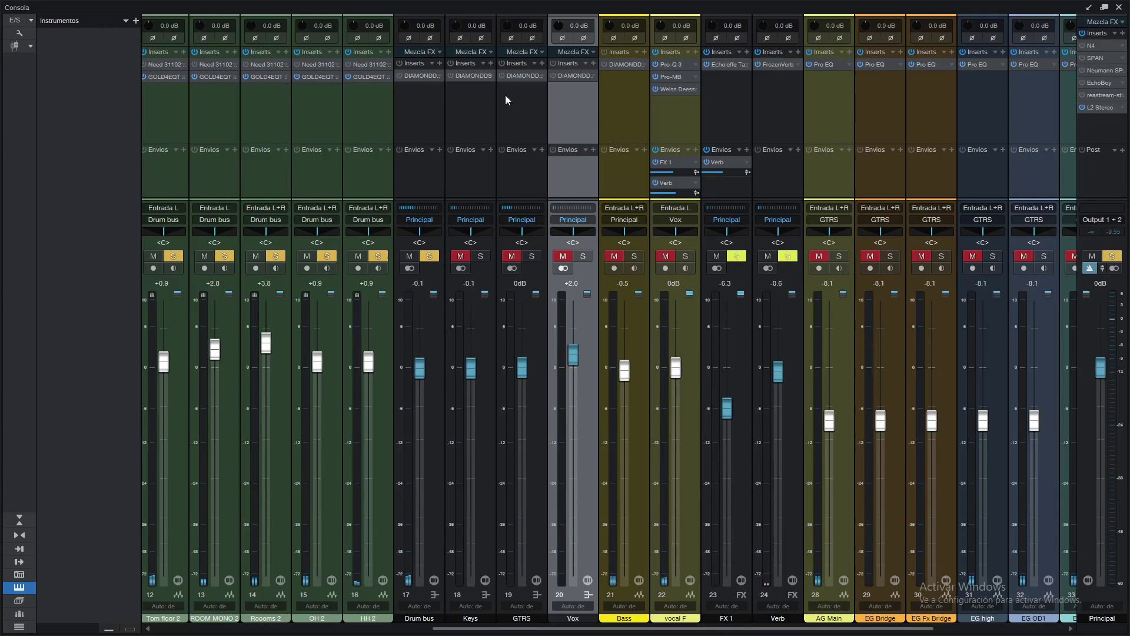
left_click(399, 75)
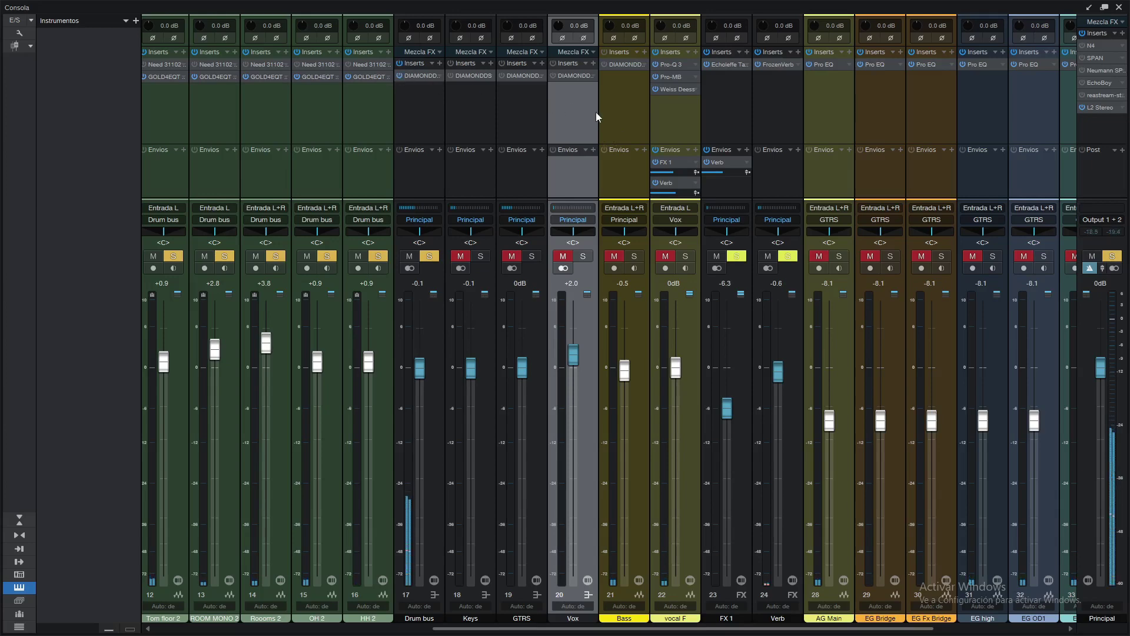
left_click(629, 112)
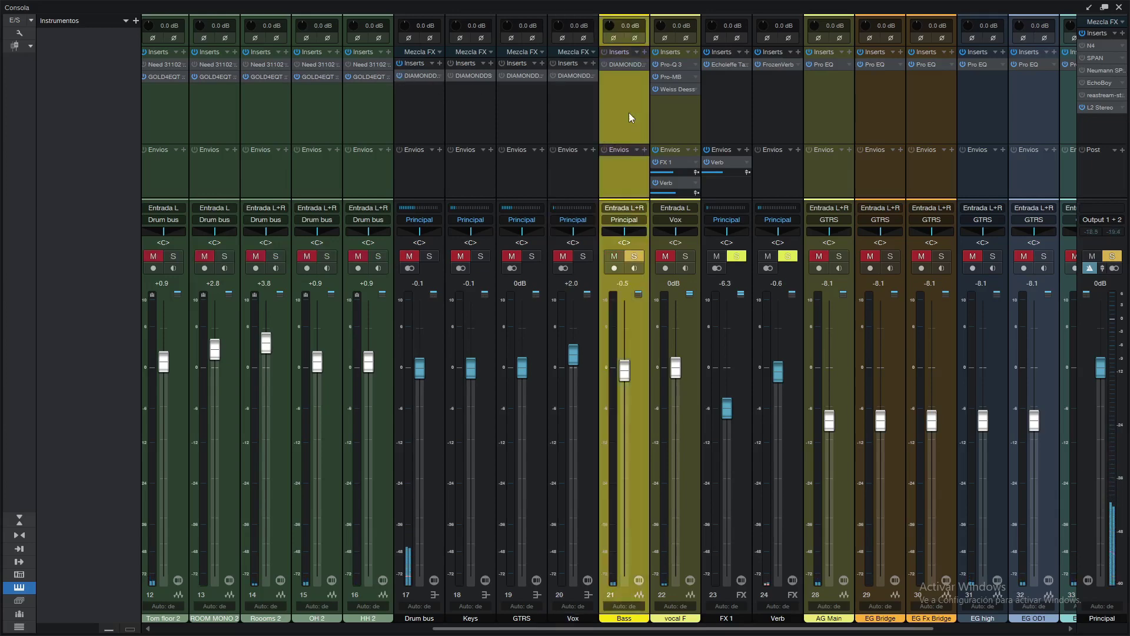
double_click(619, 67)
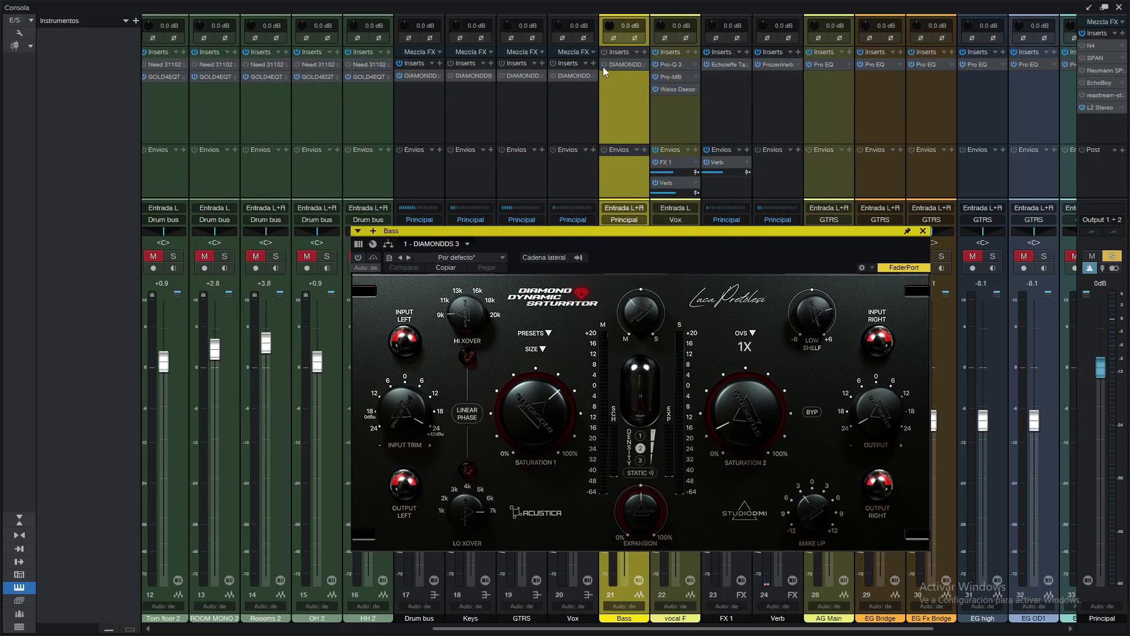
Step: Start playback and toggle between arrangement and console views, nudging the Bass saturator window down
key("F3")
key("space")
key("F3")
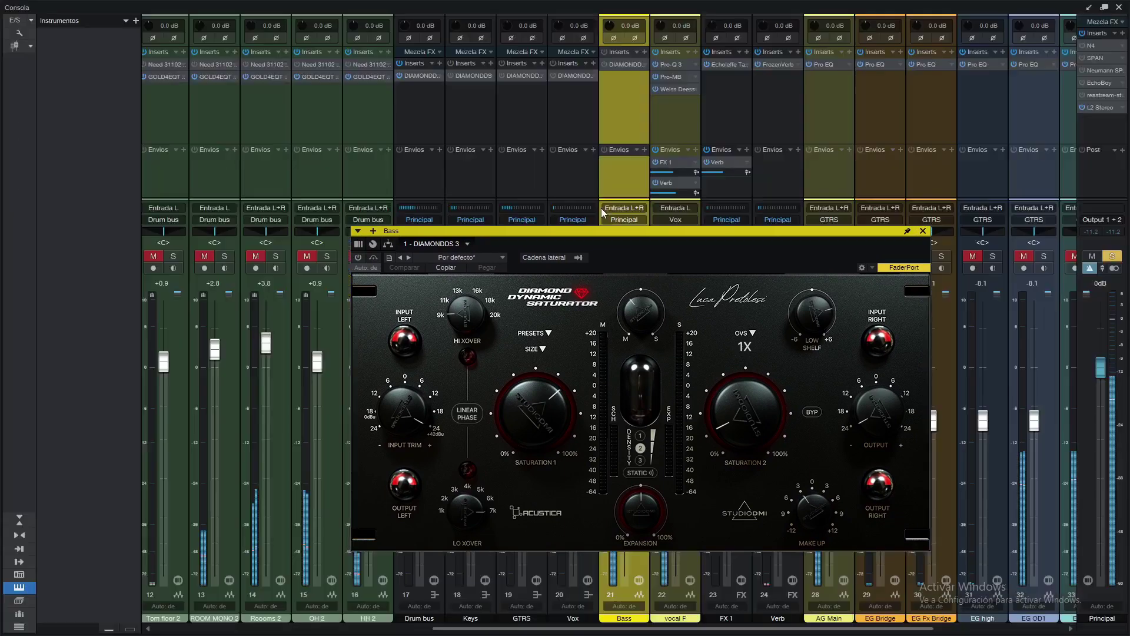
left_click_drag(605, 245, 608, 262)
key("F3")
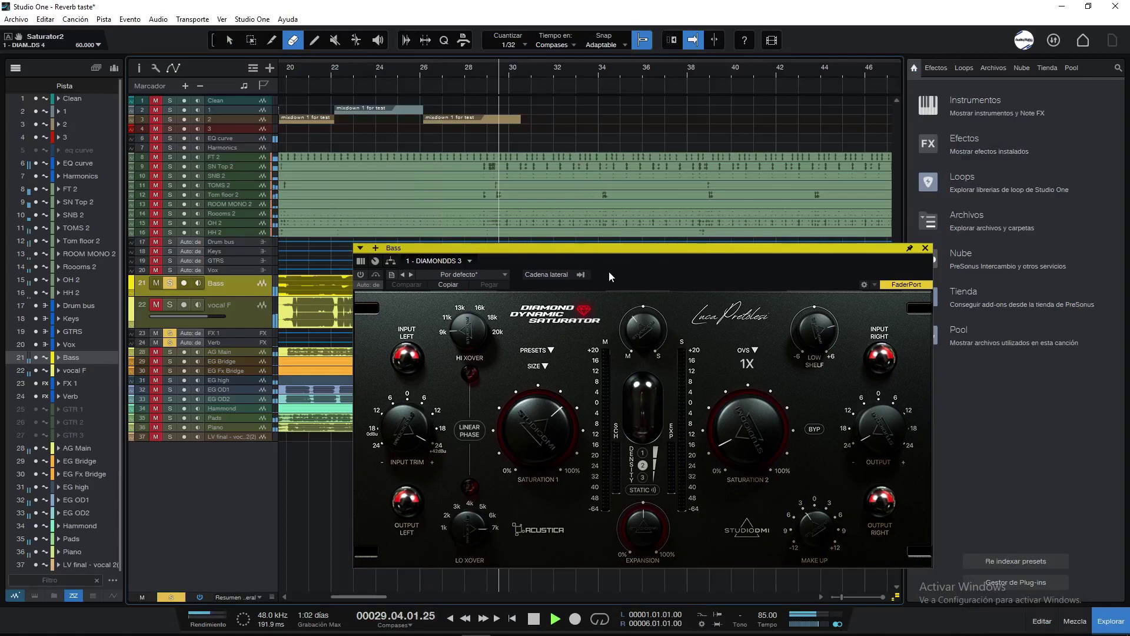
key("F3")
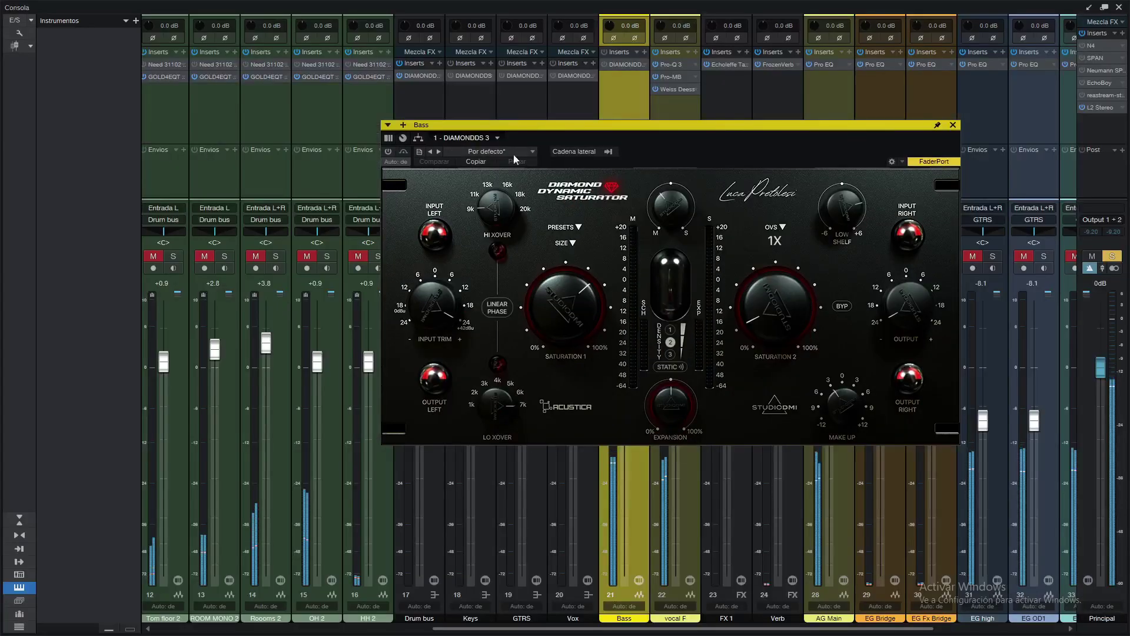
Step: Switch the Bass saturator on, re-solo the Drum bus, and close the Bass saturator window
left_click(388, 153)
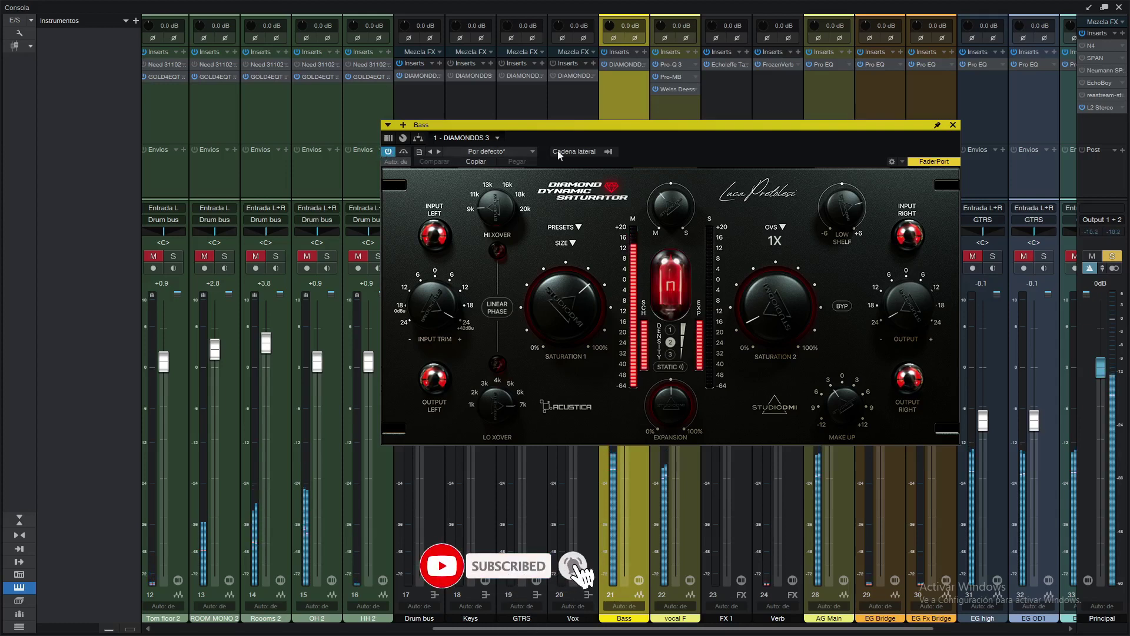
left_click_drag(648, 135, 789, 132)
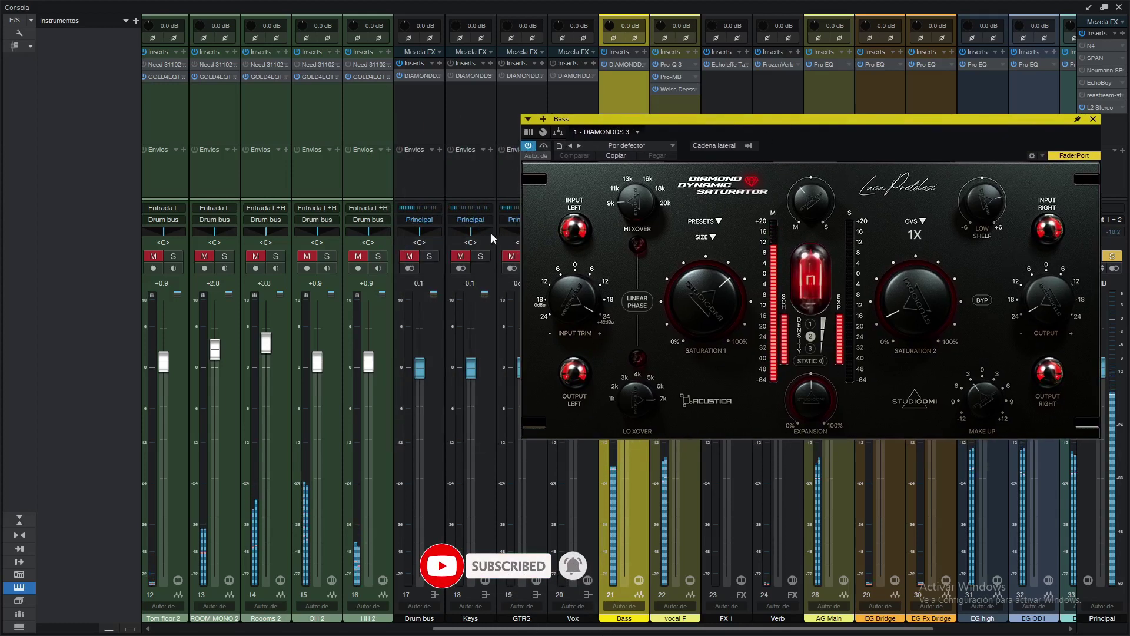
left_click(431, 258)
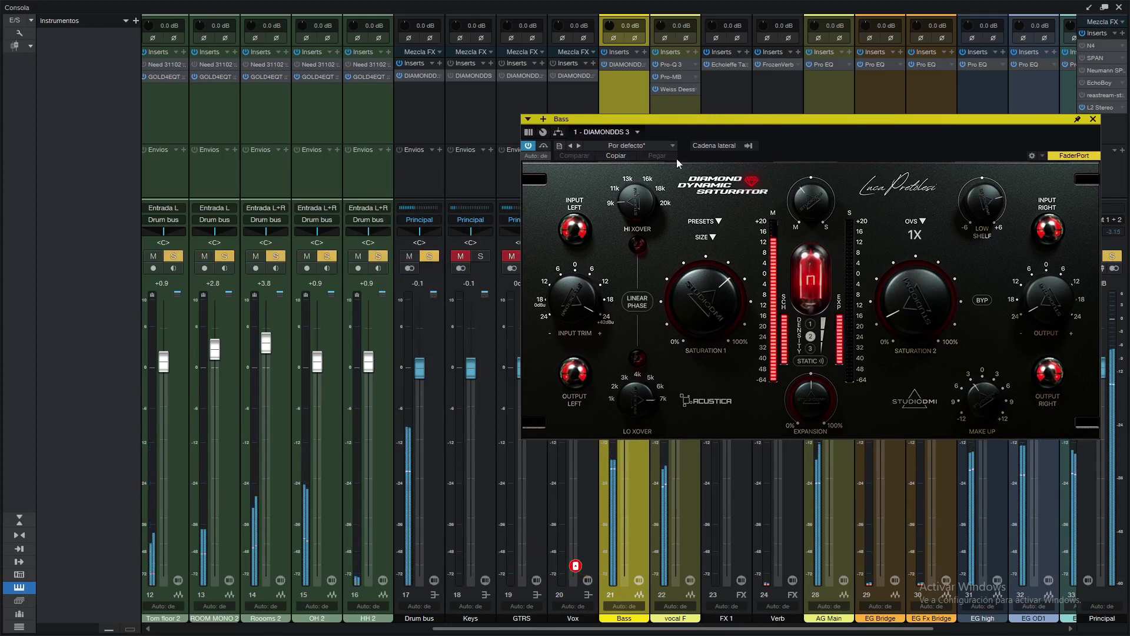
left_click(529, 146)
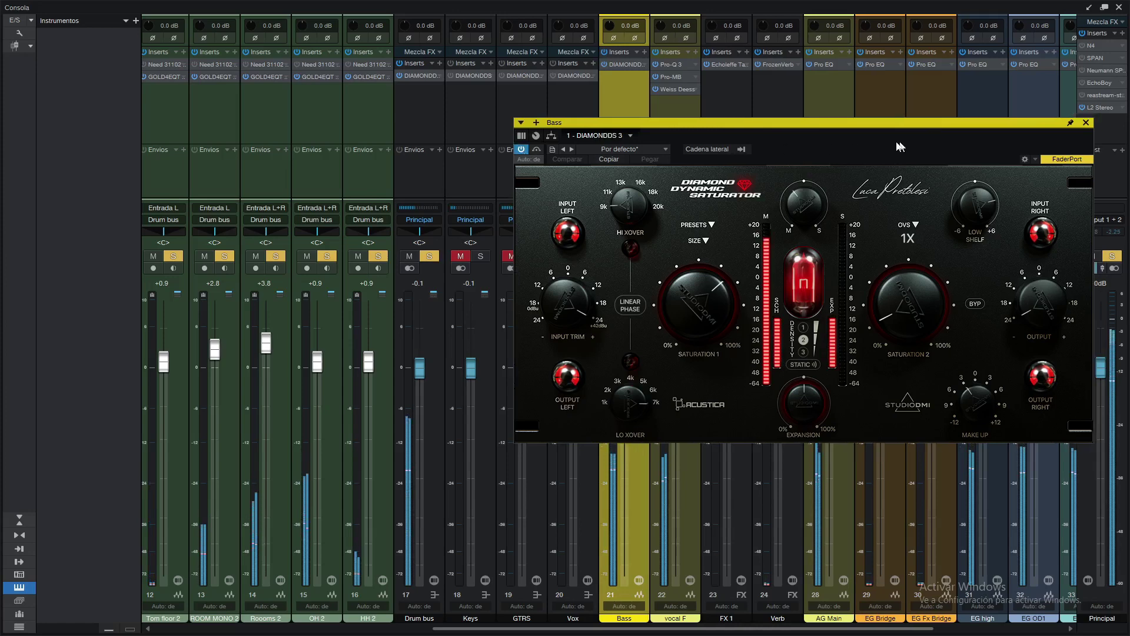
left_click_drag(908, 137, 703, 163)
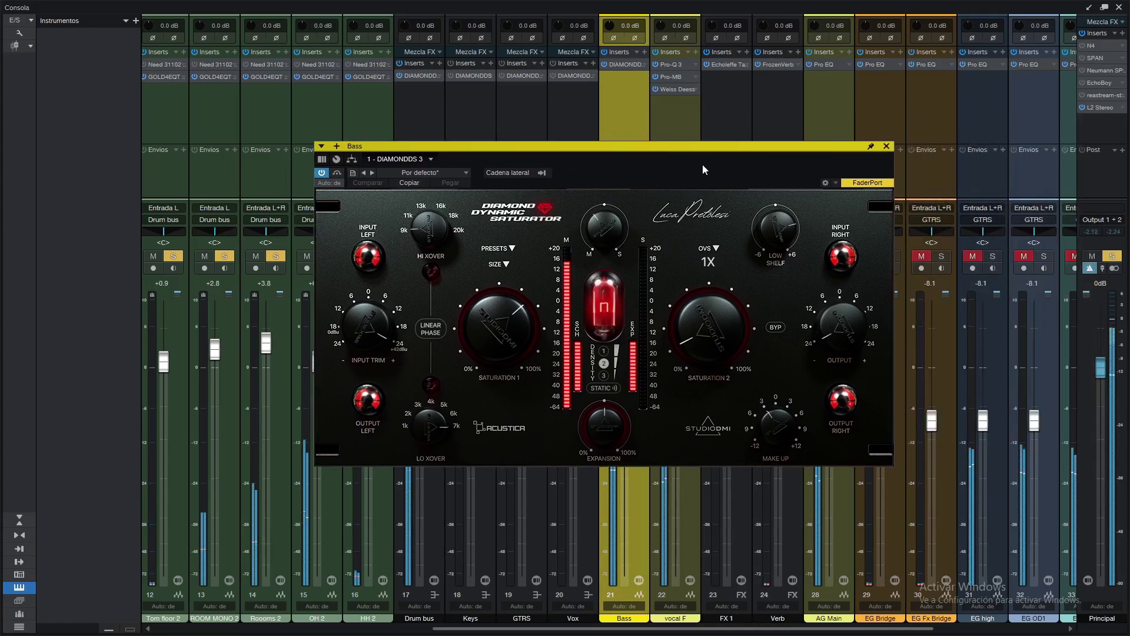
left_click(888, 146)
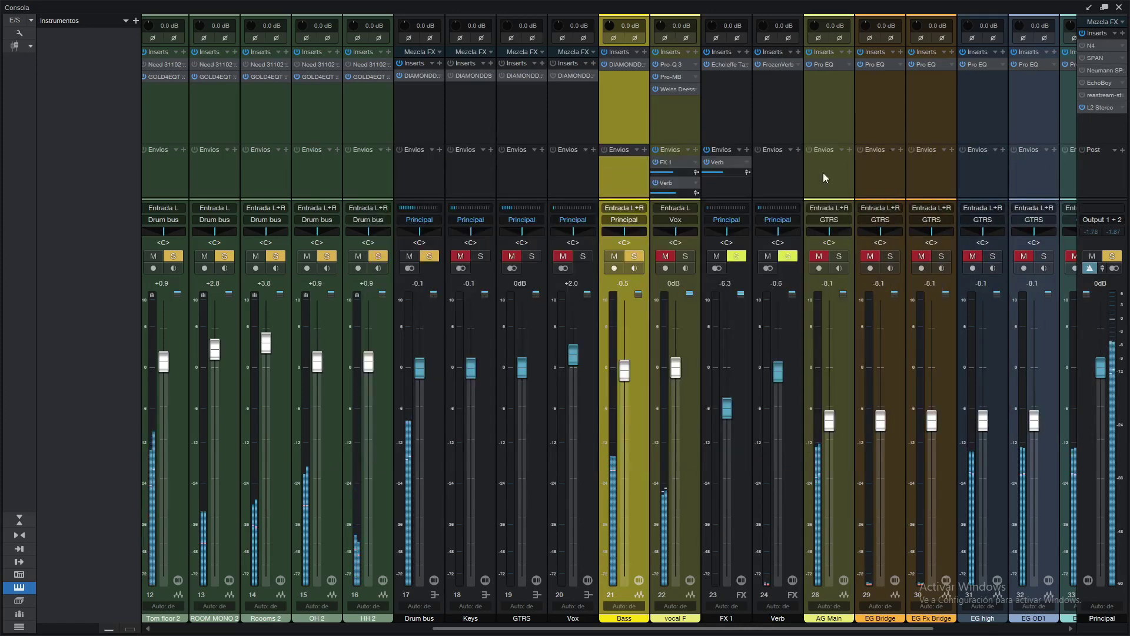
Step: Close the Bass saturator, then solo the GTRS guitar bus with Bass and Drum bus muted
left_click(630, 65)
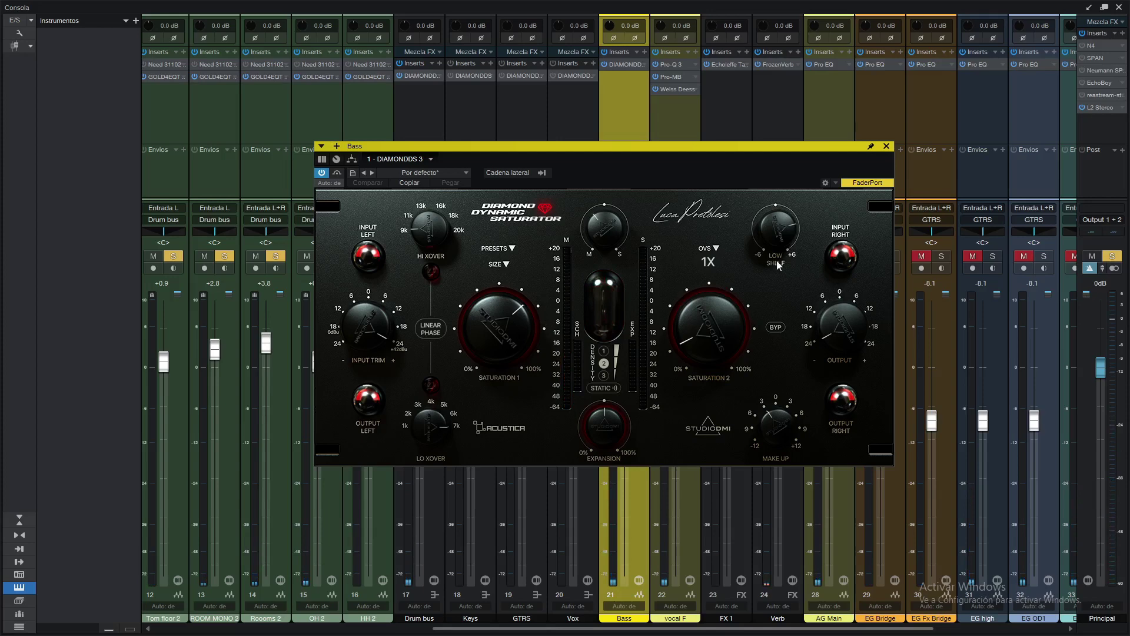
left_click(887, 146)
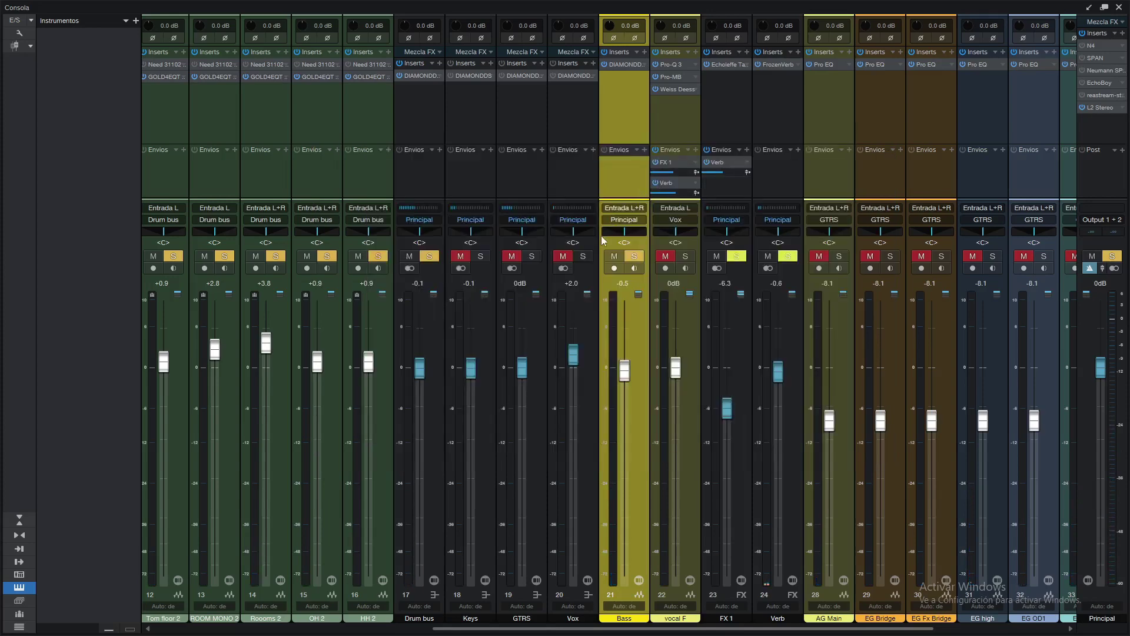
left_click(536, 256)
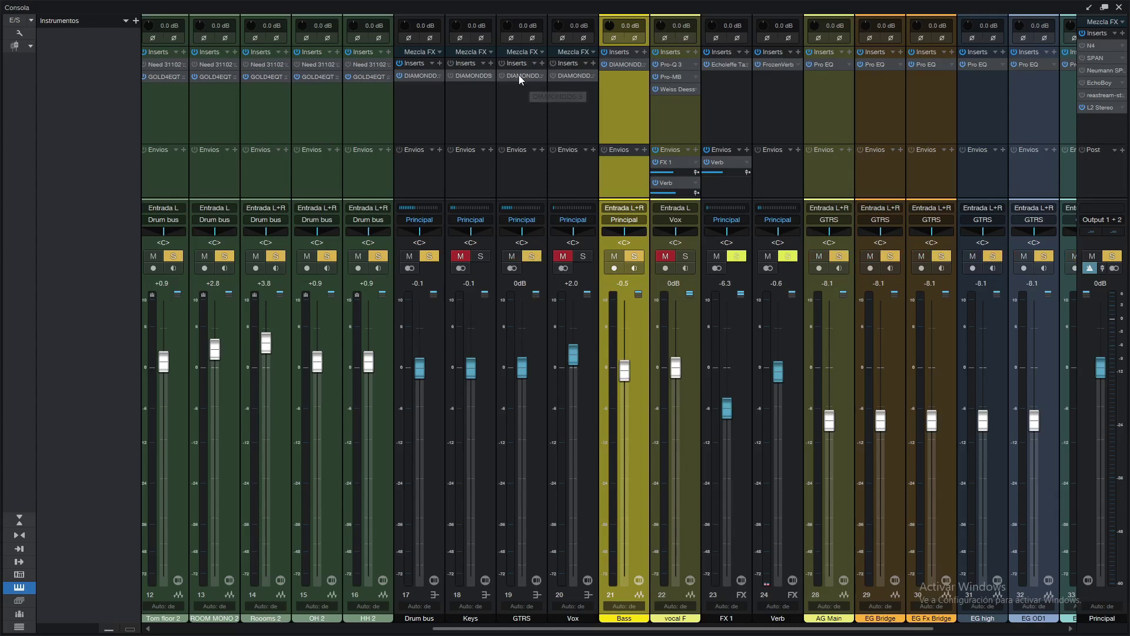
left_click(634, 256)
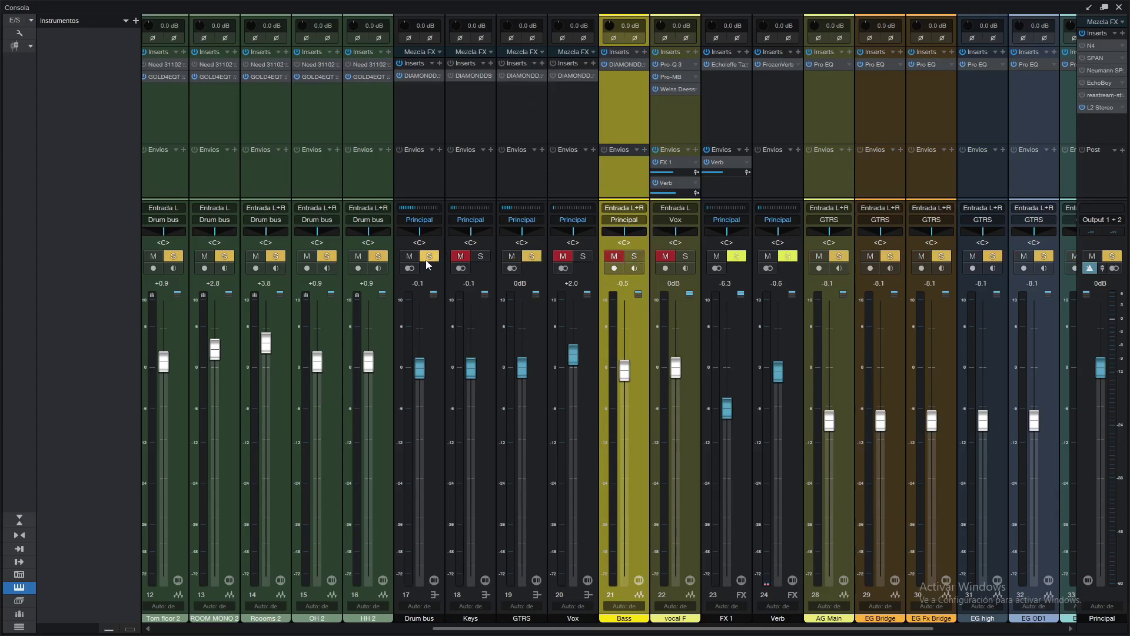
left_click(429, 259)
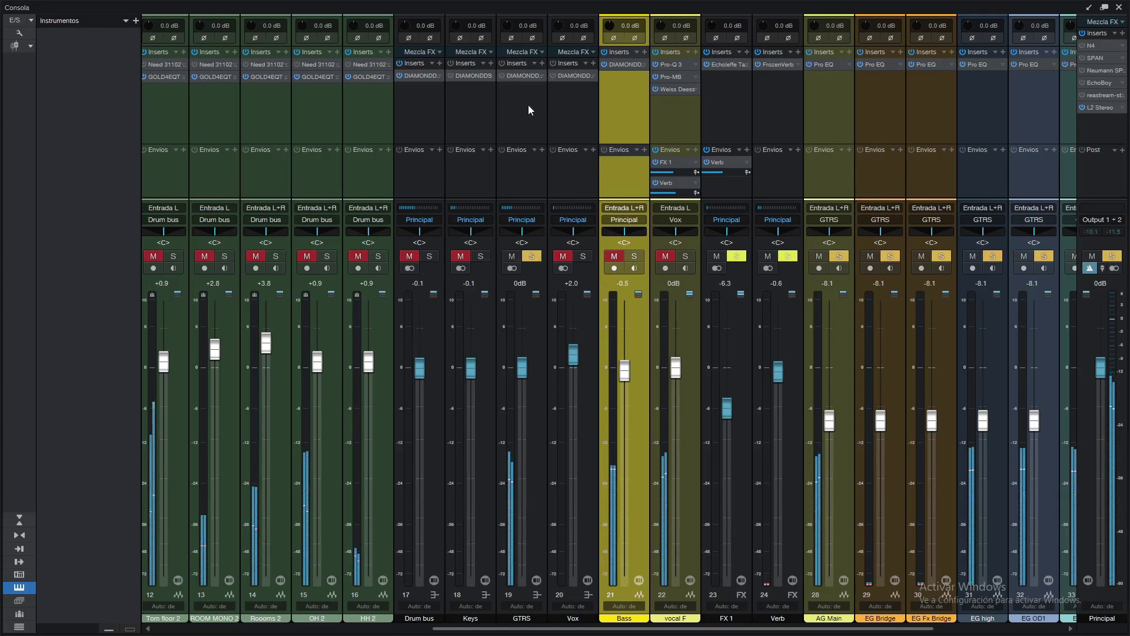
Step: Compare the GTRS bus Diamond saturator on and off during playback, leaving it enabled
left_click(522, 78)
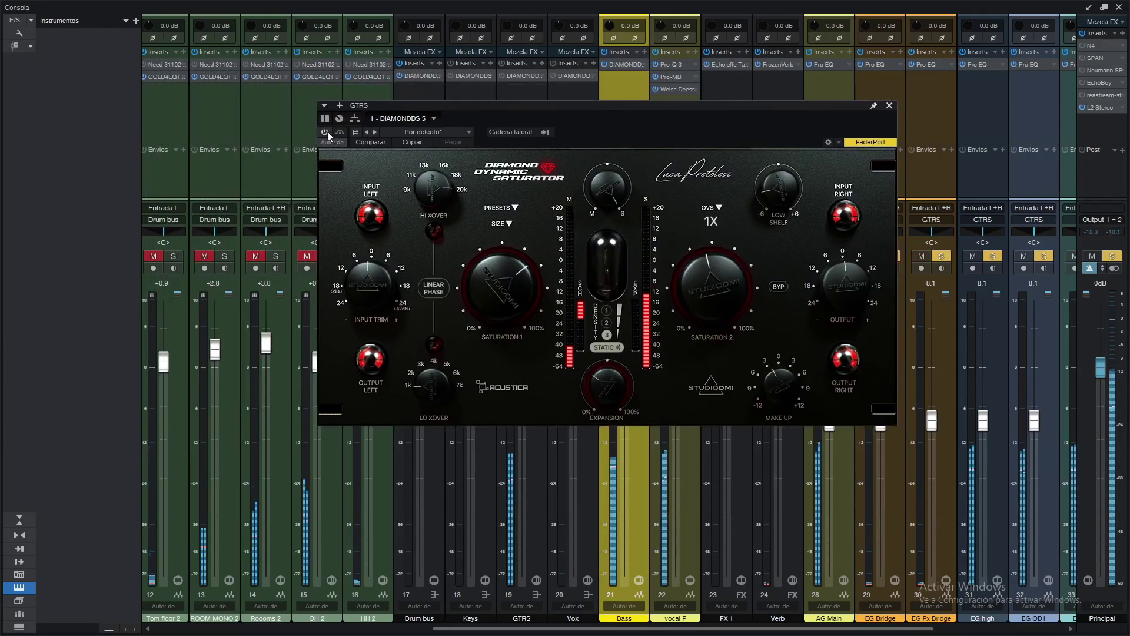
left_click(325, 134)
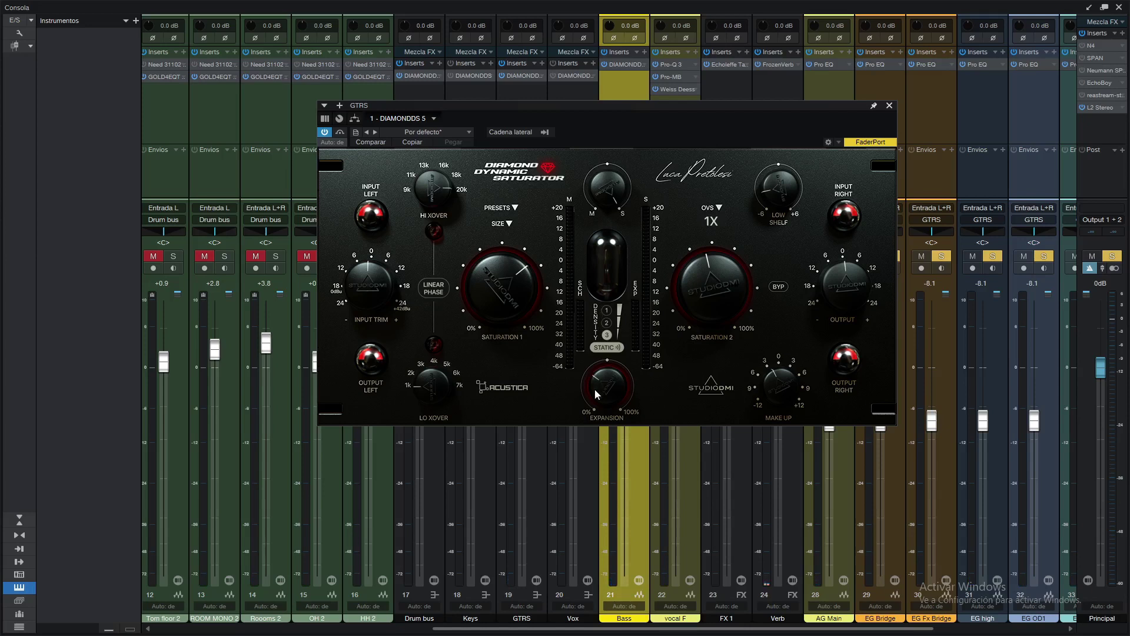
key("space")
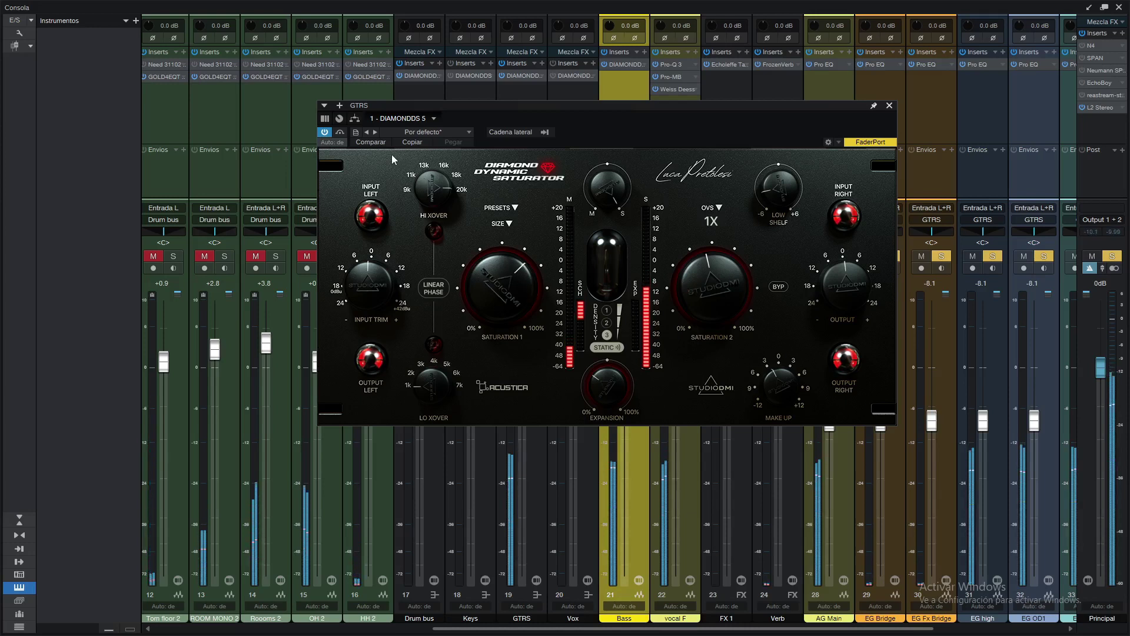
left_click(325, 134)
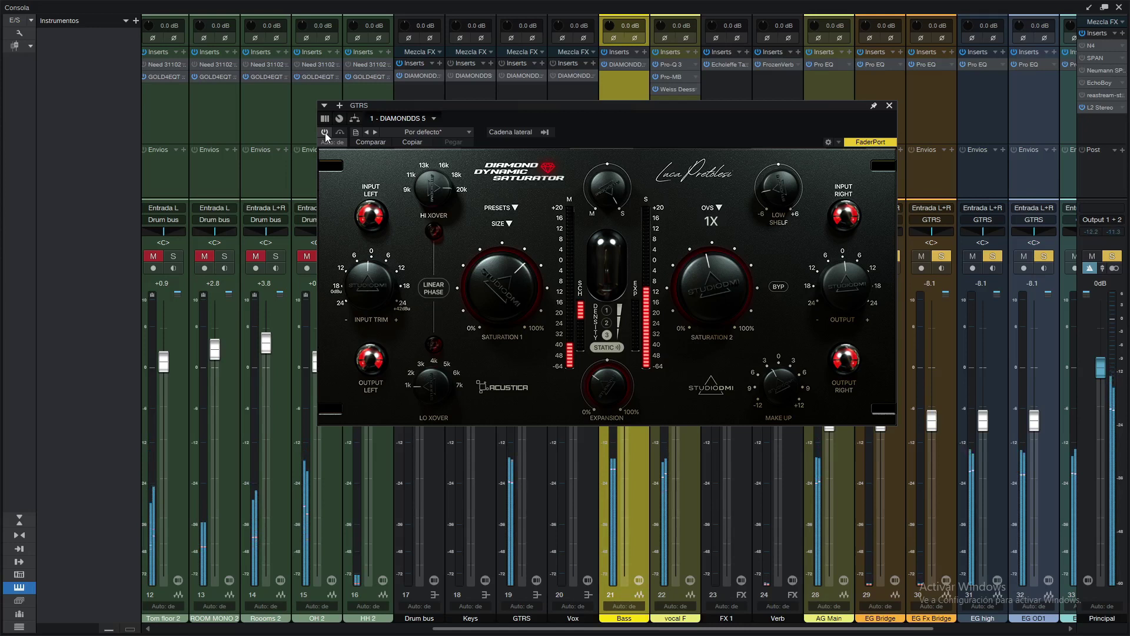
left_click(325, 133)
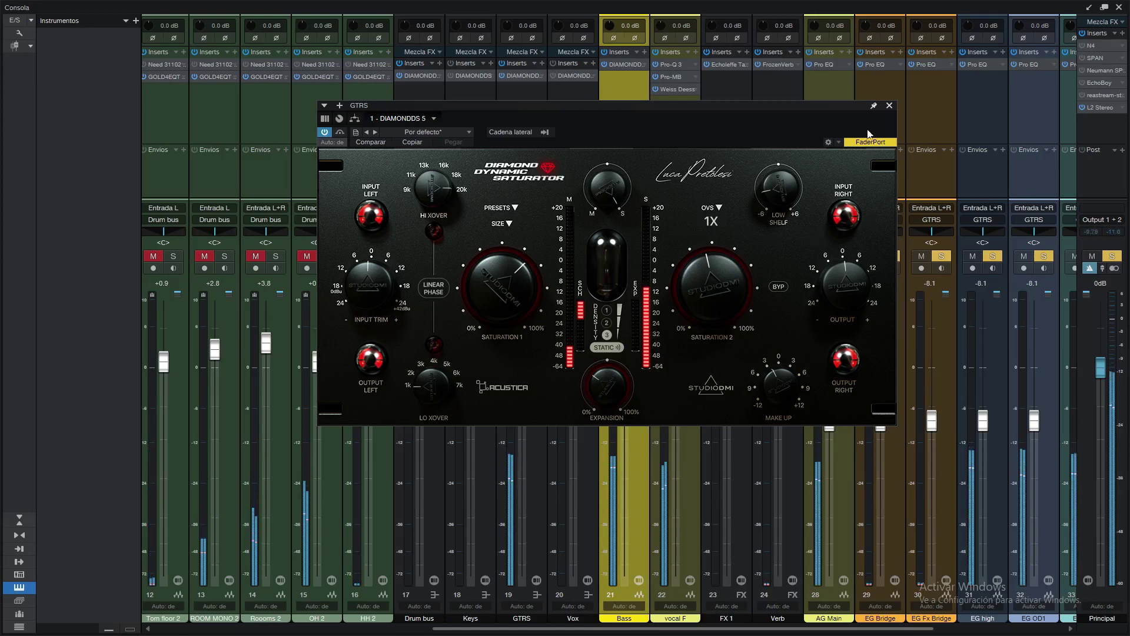
left_click(889, 106)
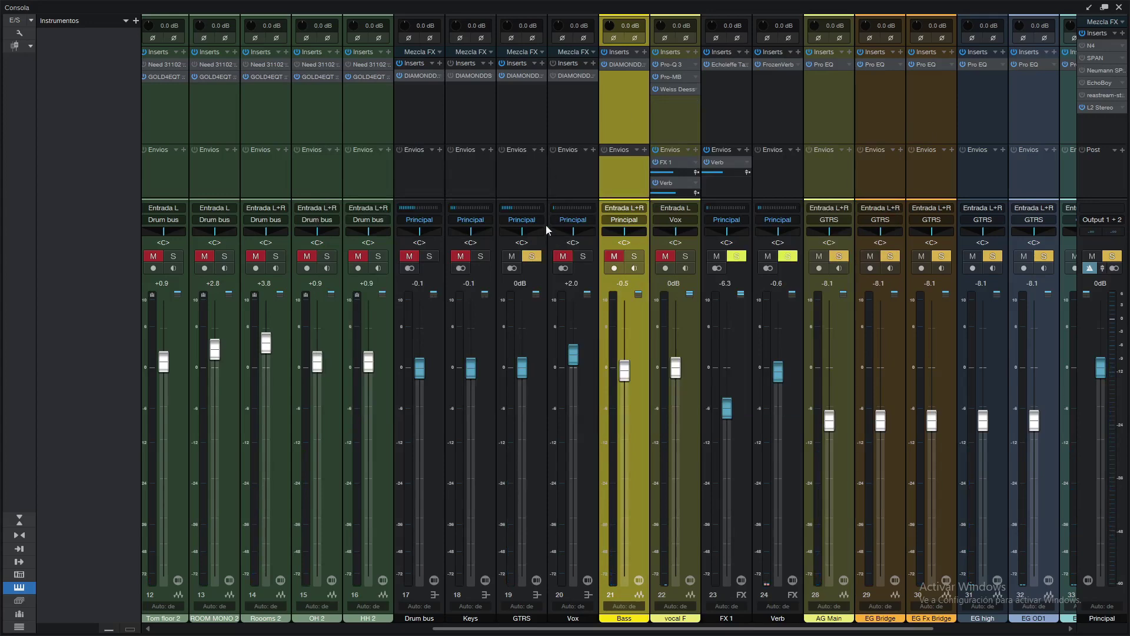
Step: Open the Keys channel's Diamond saturator and move its window lower and to the right
scroll(538, 268, "left", 3)
left_click(644, 74)
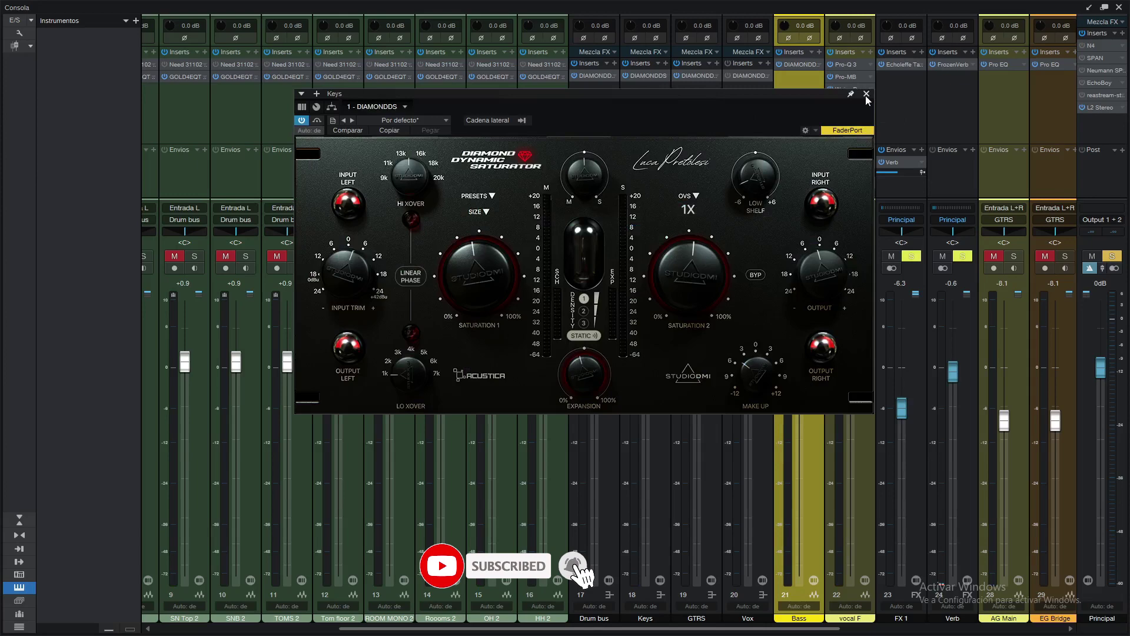
left_click(867, 95)
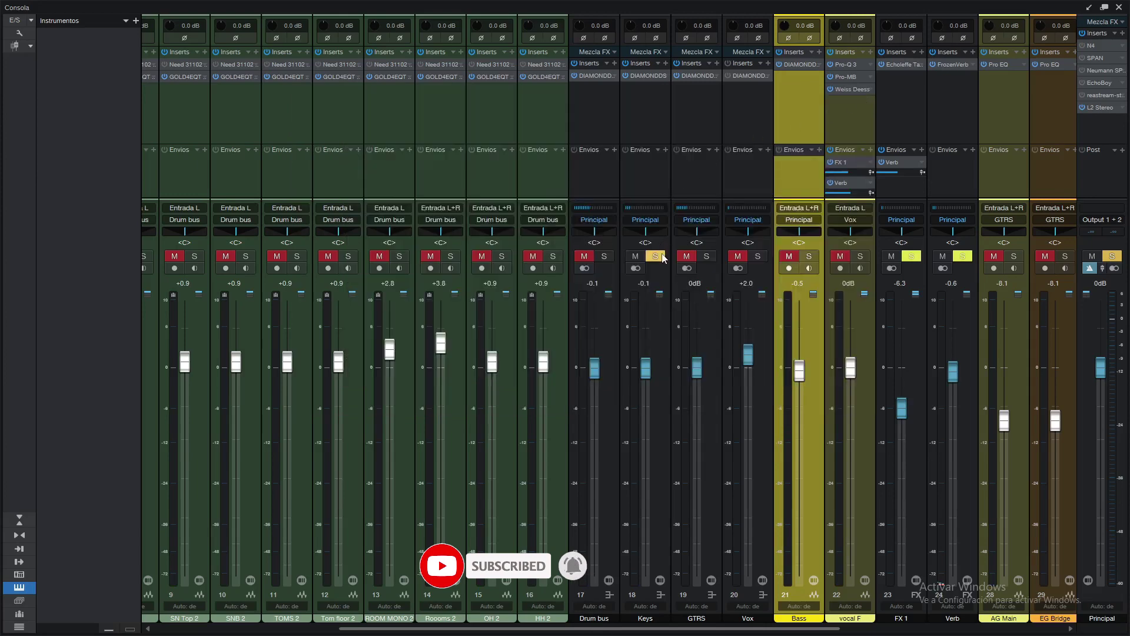
left_click(642, 75)
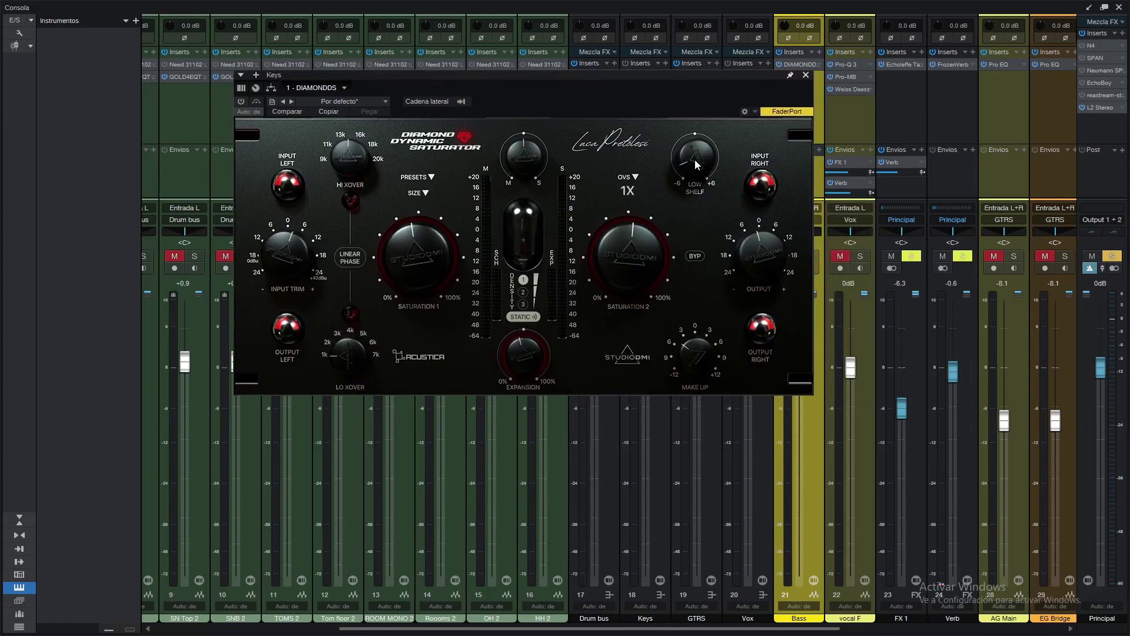
left_click_drag(458, 109, 638, 230)
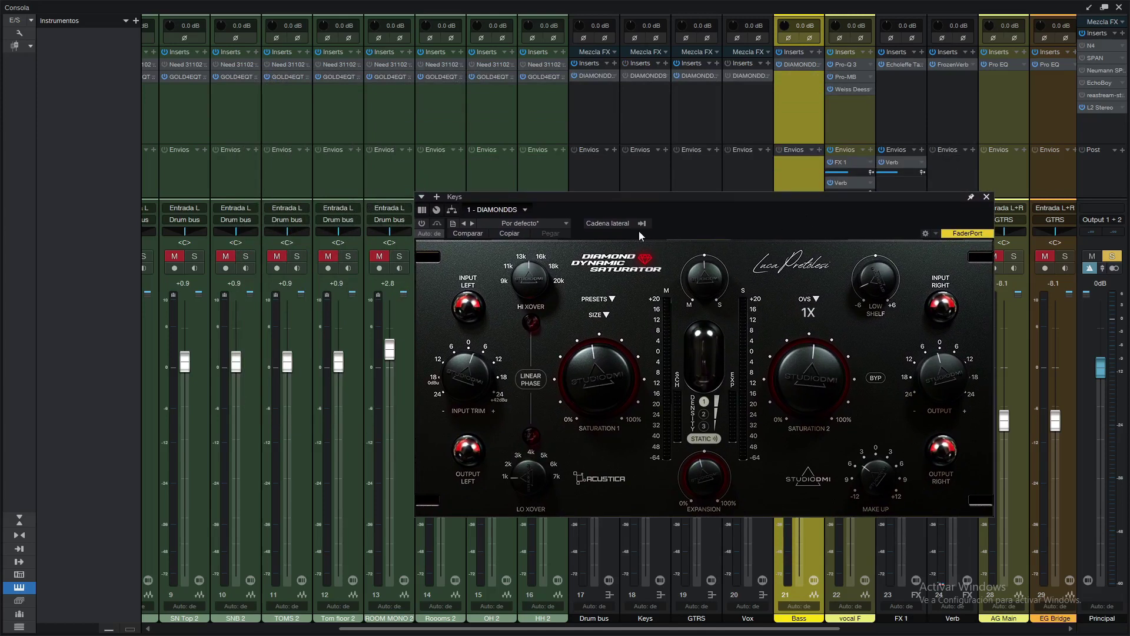
Step: Toggle the Keys saturator off and on to compare, leaving it enabled with its window closed
left_click(421, 225)
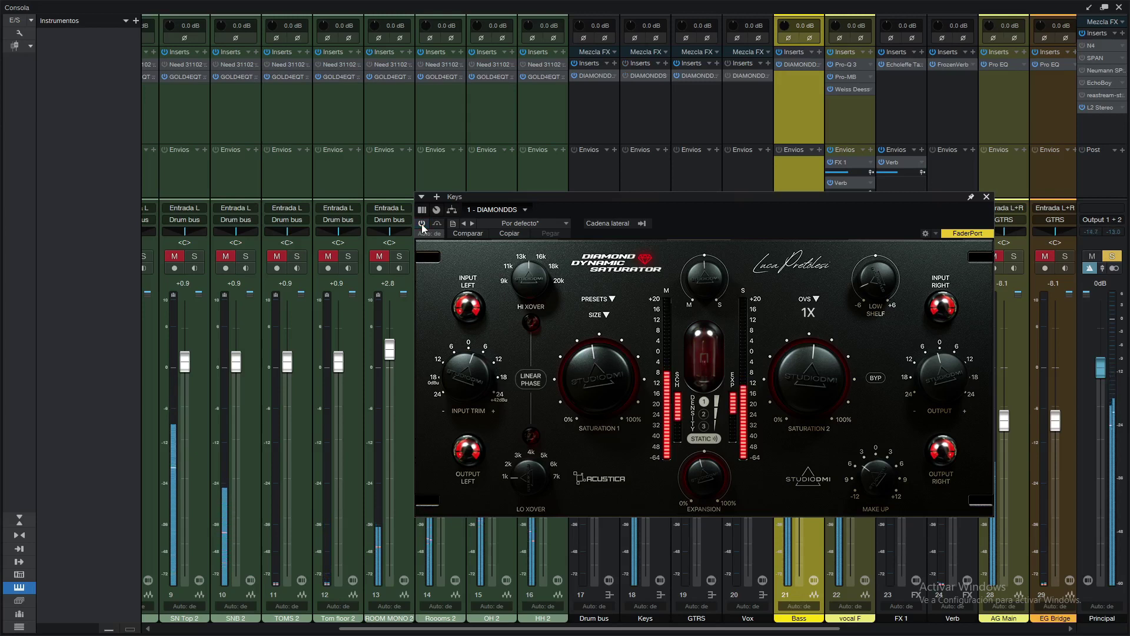
left_click(422, 224)
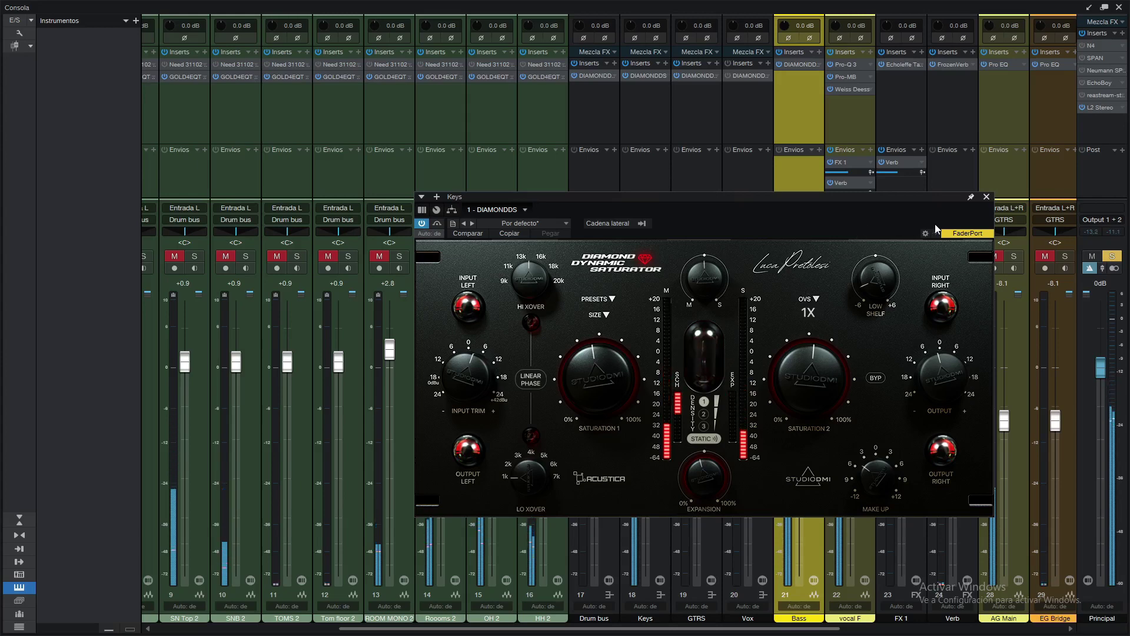
left_click(988, 196)
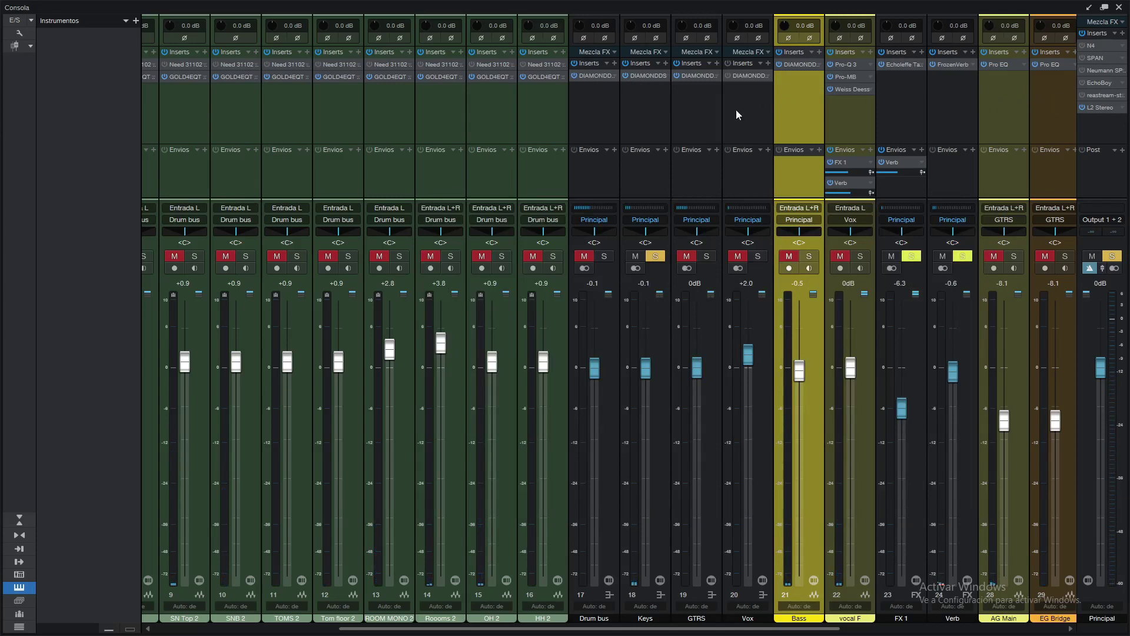
Step: Clear all mutes and solos and play back the full mix
left_click(702, 178)
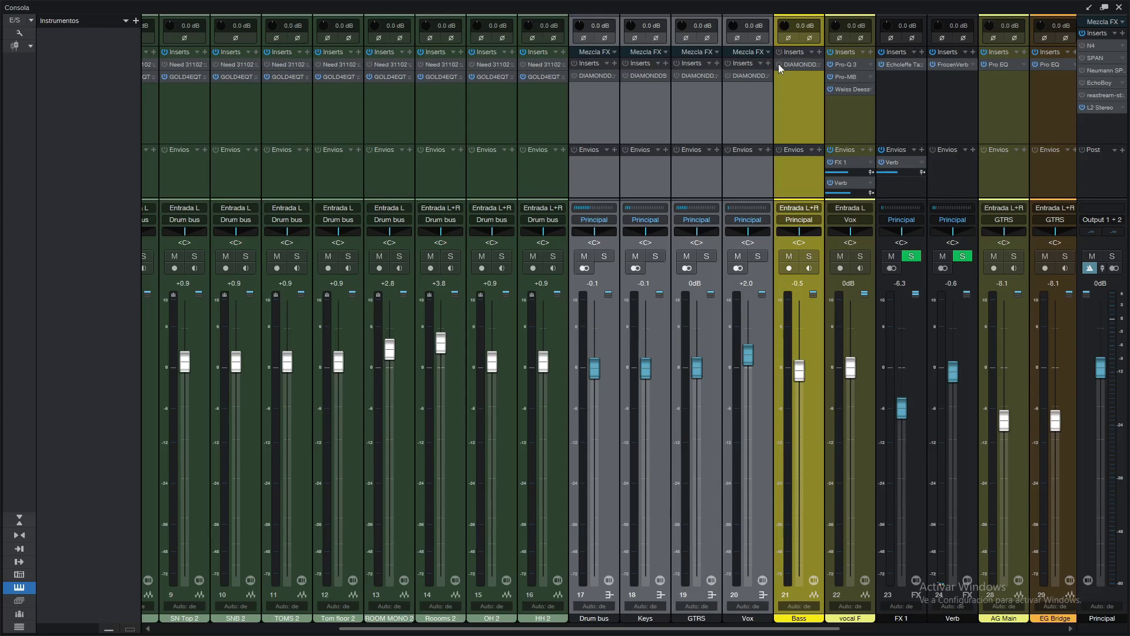
key("space")
Step: Return to the arrange view and show the Performance Monitor's per-plugin CPU load
key("F3")
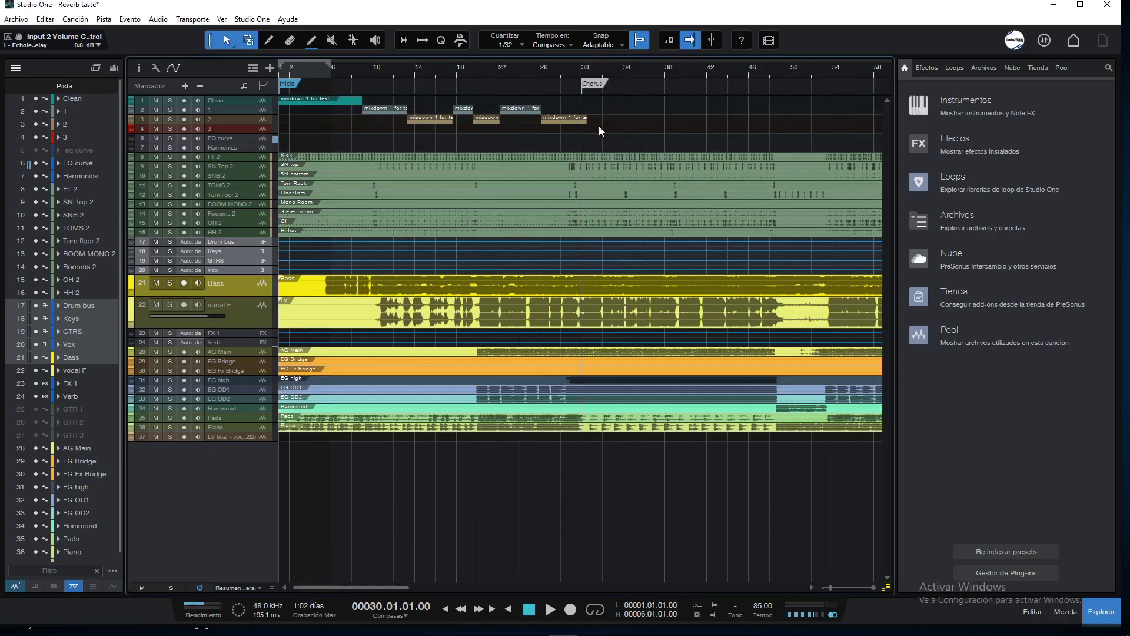
left_click(213, 605)
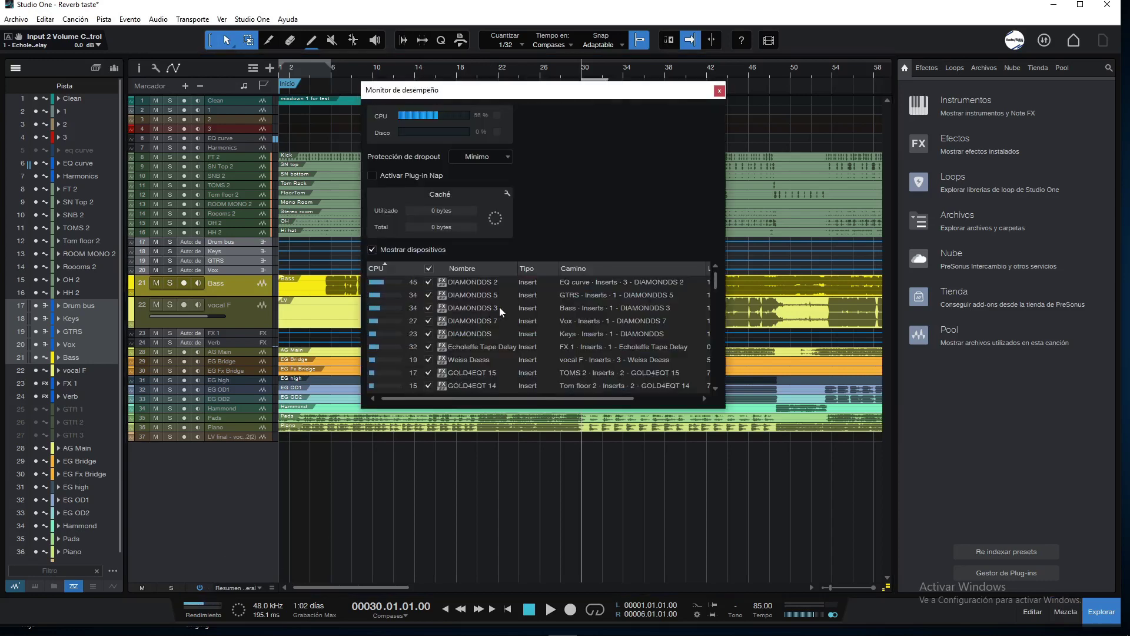